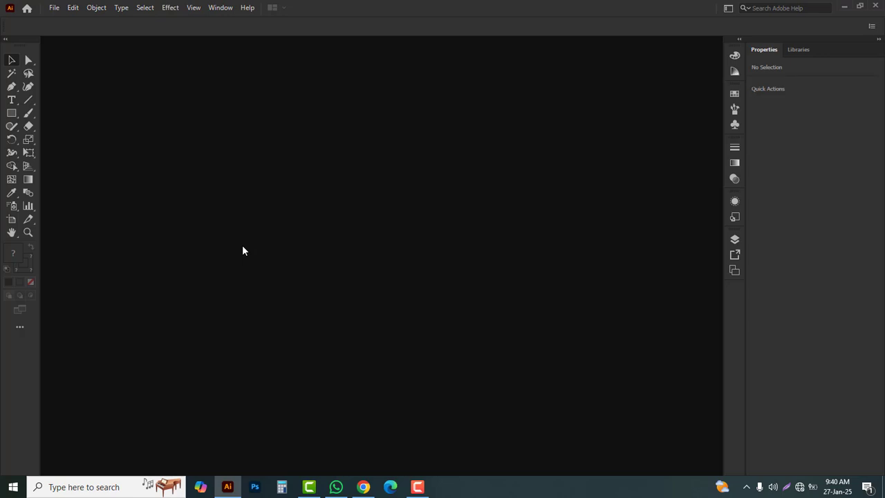
# Create a new 1000 x 1000 px document with one artboard in RGB color mode
pyautogui.click(54, 7)
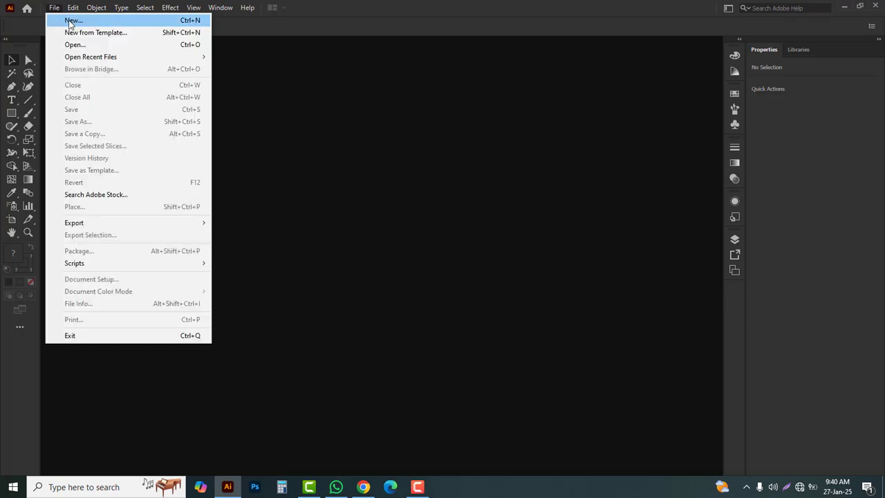
pyautogui.click(69, 21)
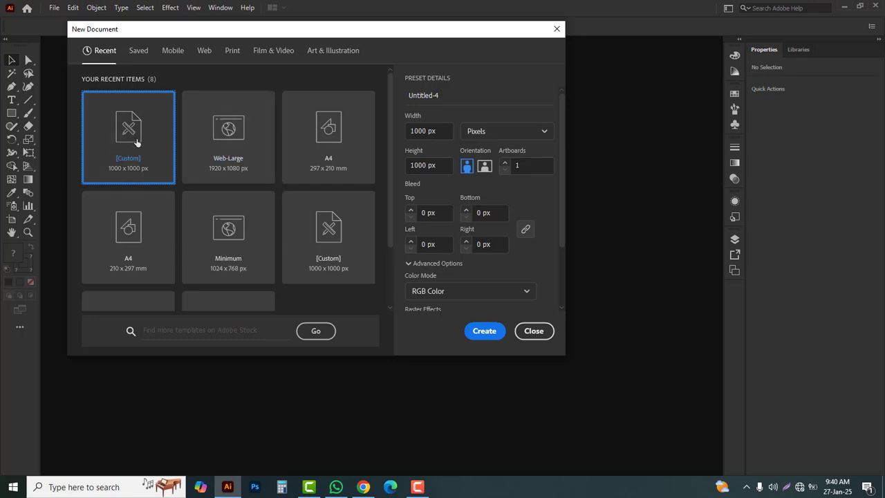
pyautogui.click(440, 131)
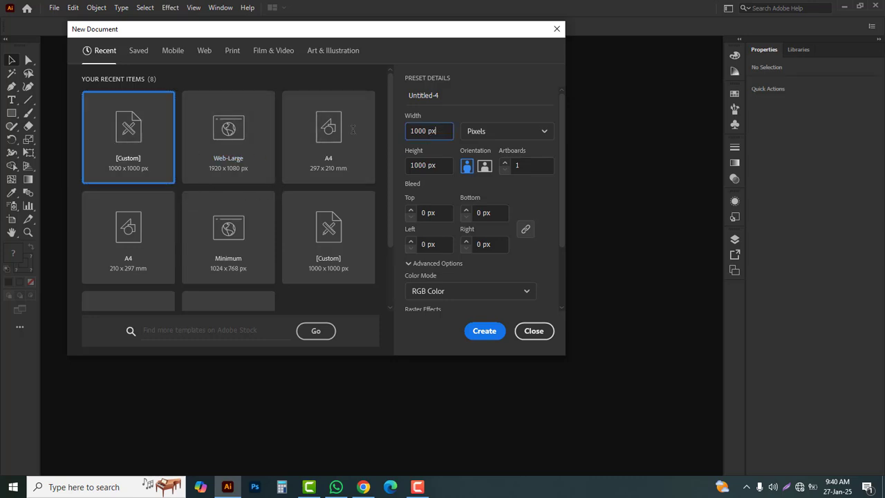
pyautogui.click(444, 164)
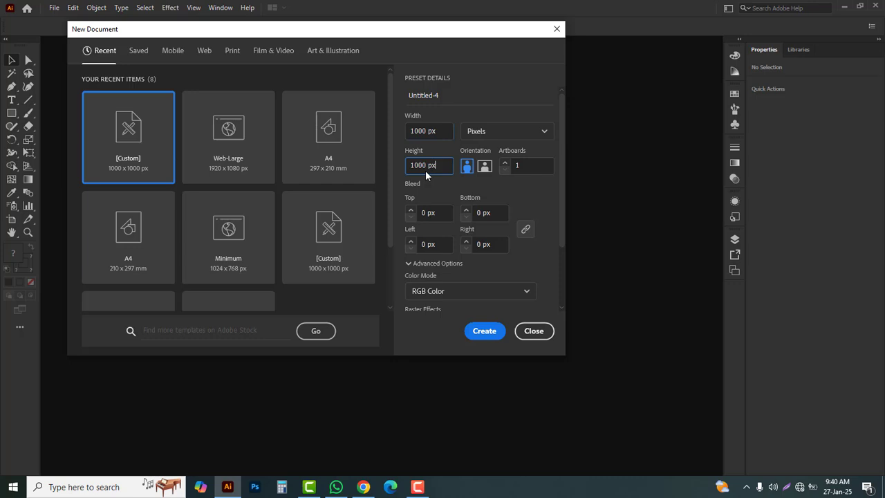
pyautogui.click(482, 332)
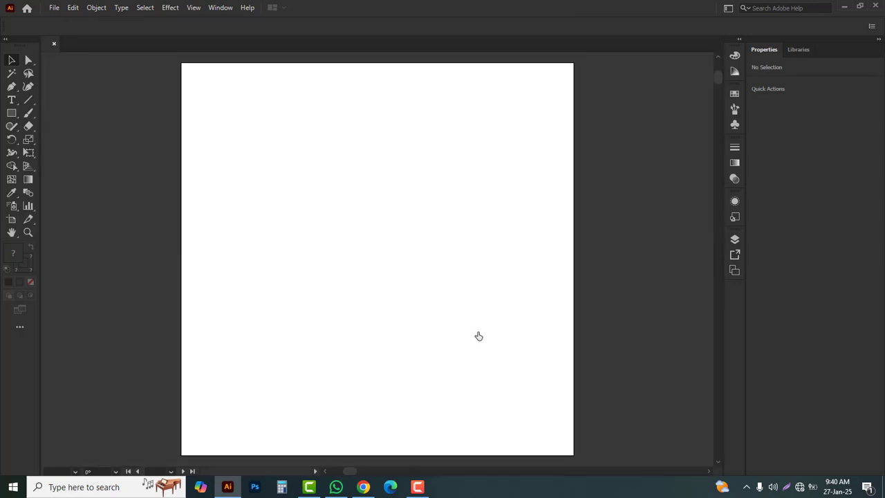
# Add the text "B" at 72 pt near the middle of the artboard
pyautogui.click(11, 102)
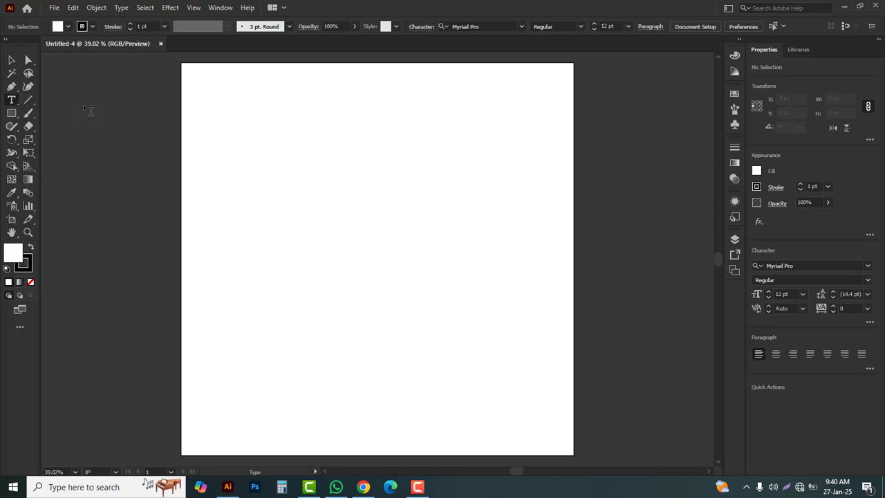
pyautogui.click(628, 26)
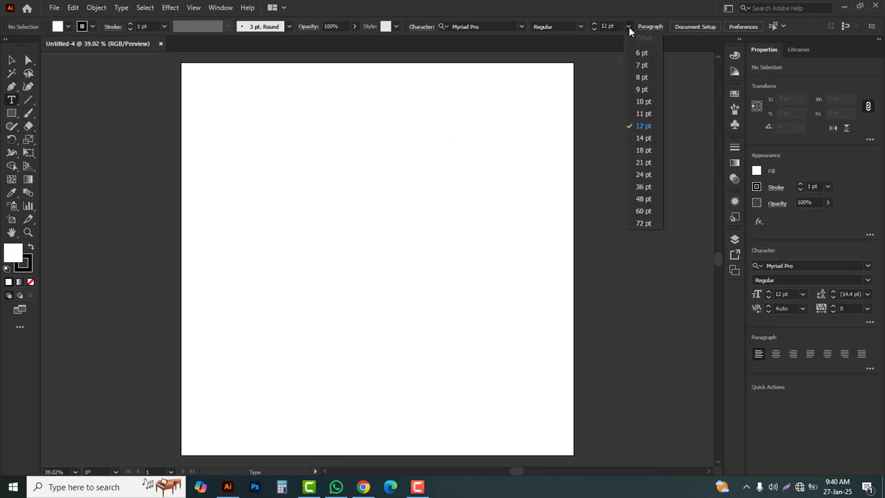
pyautogui.click(644, 226)
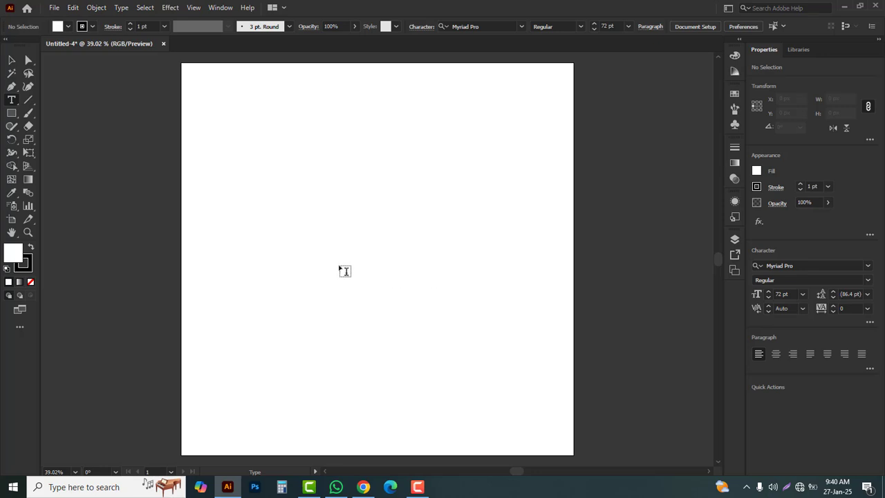
pyautogui.click(345, 270)
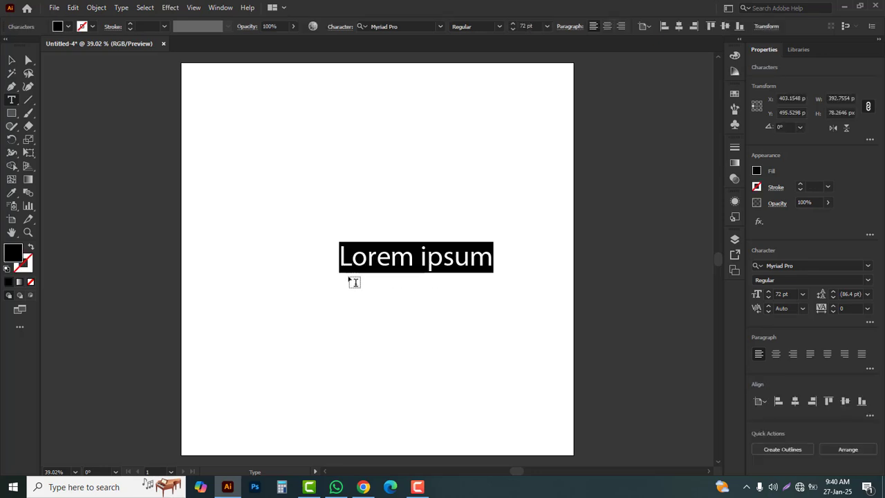
pyautogui.write('B')
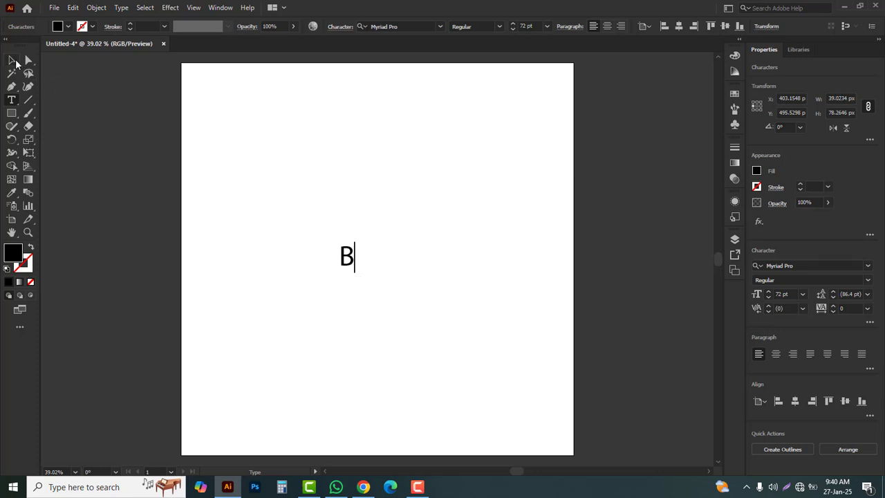
# Enlarge the letter B proportionally to about 764 pt and change its font to PRIMETIME Regular
pyautogui.click(12, 62)
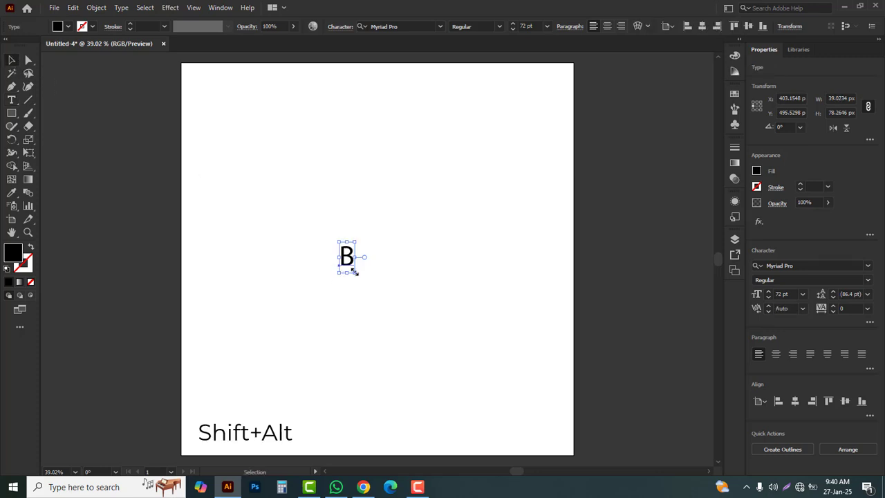
pyautogui.moveTo(355, 274); pyautogui.dragTo(479, 399)
pyautogui.moveTo(408, 282); pyautogui.dragTo(401, 293)
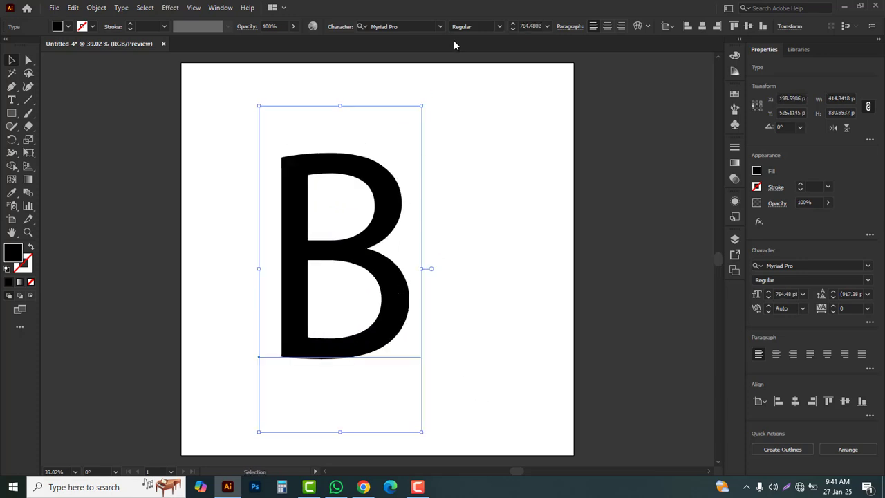
pyautogui.click(440, 26)
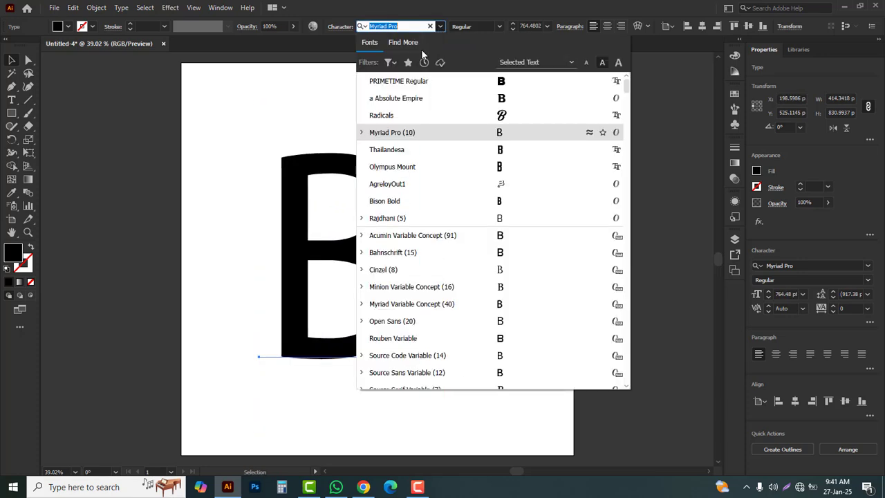
pyautogui.click(398, 82)
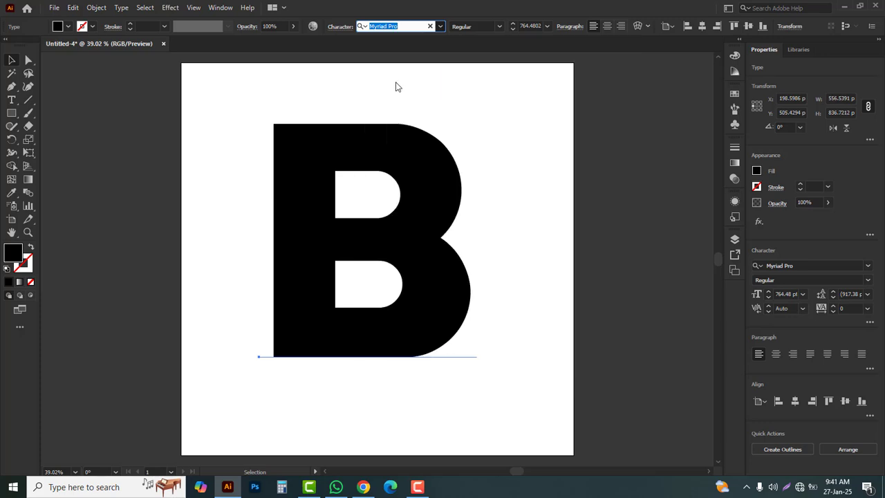
# Move the B toward the lower right of the artboard and convert it to outlines
pyautogui.moveTo(434, 206); pyautogui.dragTo(470, 233)
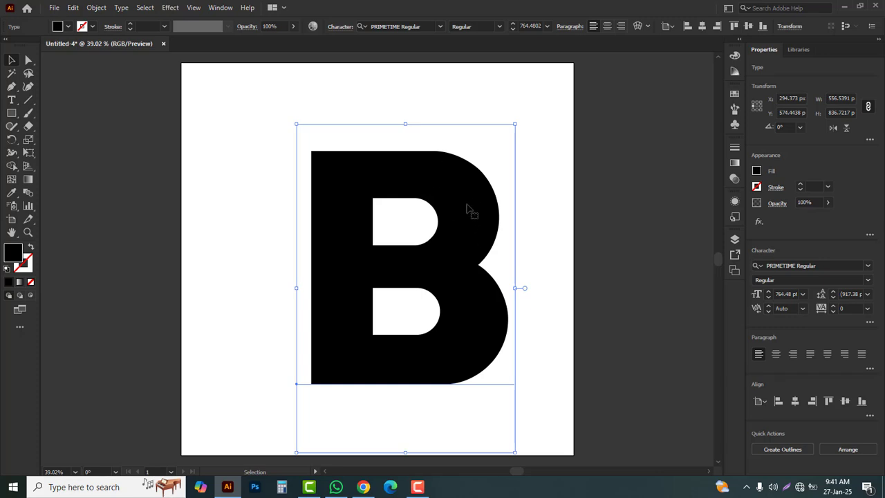
pyautogui.rightClick(467, 207)
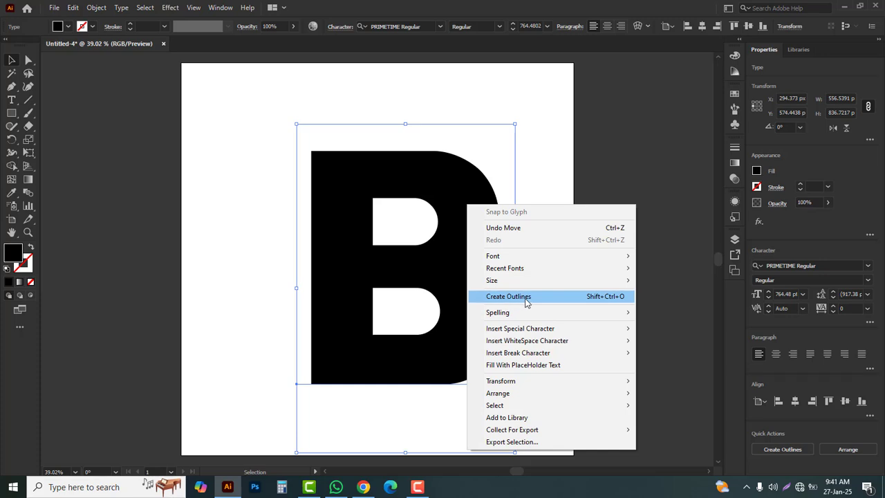
pyautogui.click(589, 302)
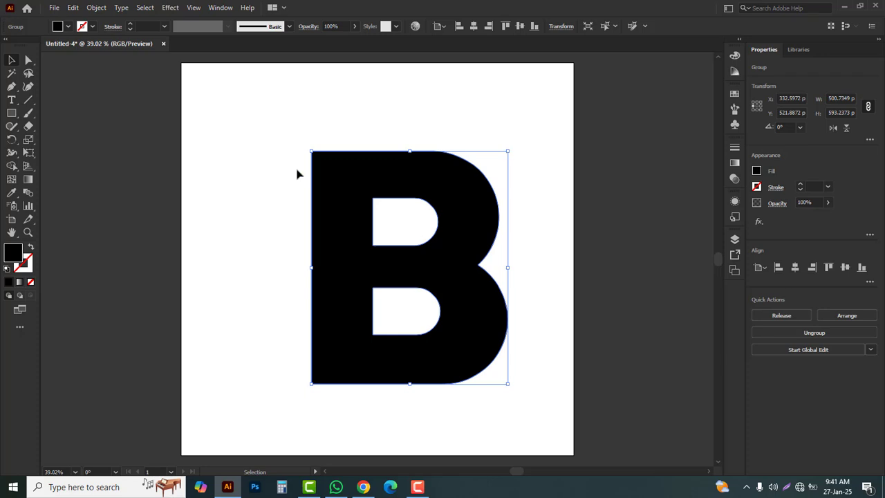
# Direct-select the B's straight left edge and pull it outward until the letter is about 681 px wide
pyautogui.click(28, 60)
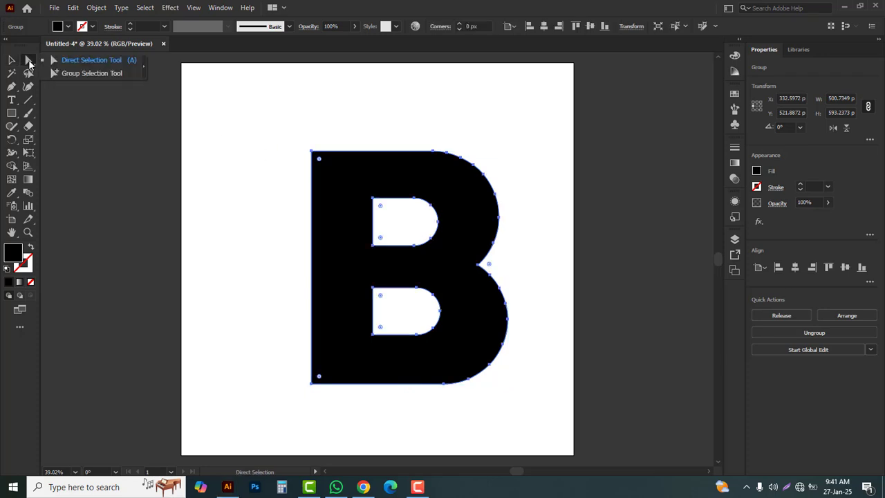
pyautogui.click(89, 66)
pyautogui.moveTo(268, 129); pyautogui.dragTo(332, 405)
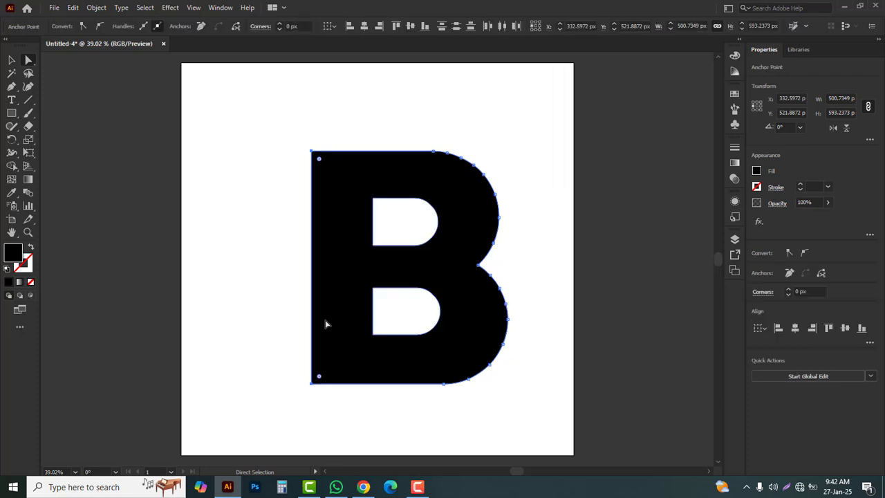
pyautogui.click(309, 301)
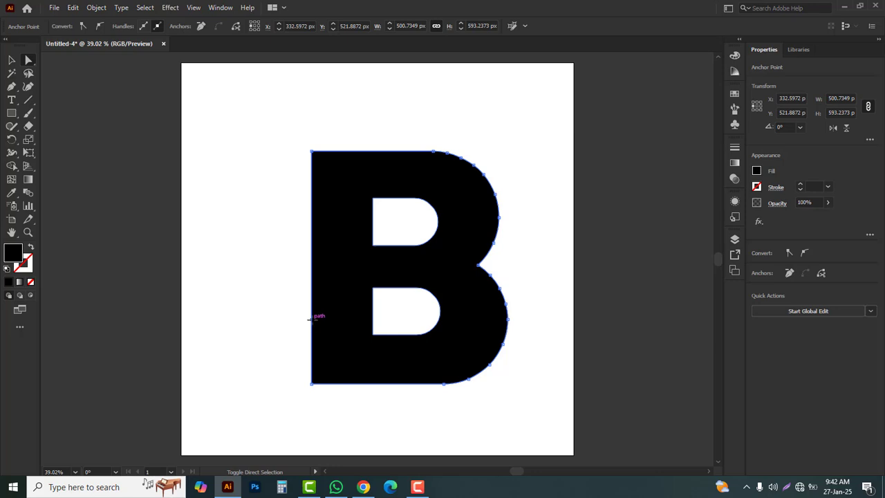
pyautogui.moveTo(310, 318); pyautogui.dragTo(243, 324)
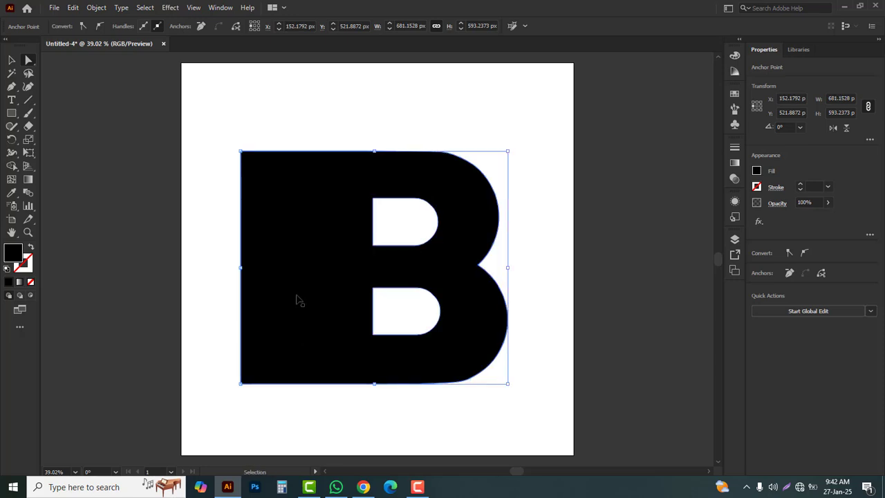
# Extend the artboard's left edge outward to leave empty space beside the letter, and shift the B left to about X 90 px
pyautogui.hotkey('ctrl', '-')
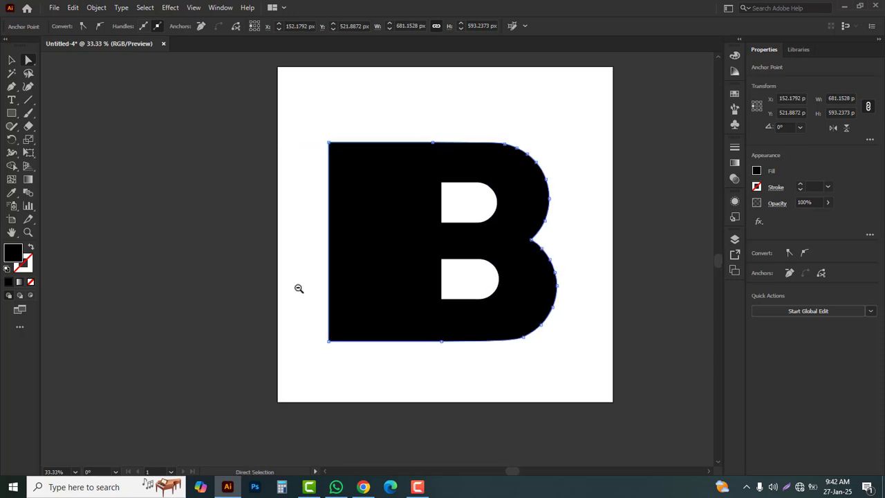
pyautogui.click(11, 62)
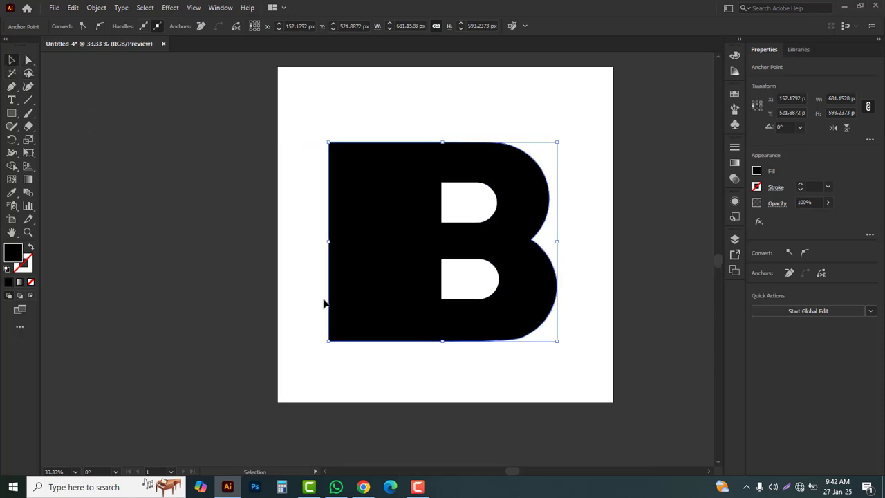
pyautogui.click(11, 220)
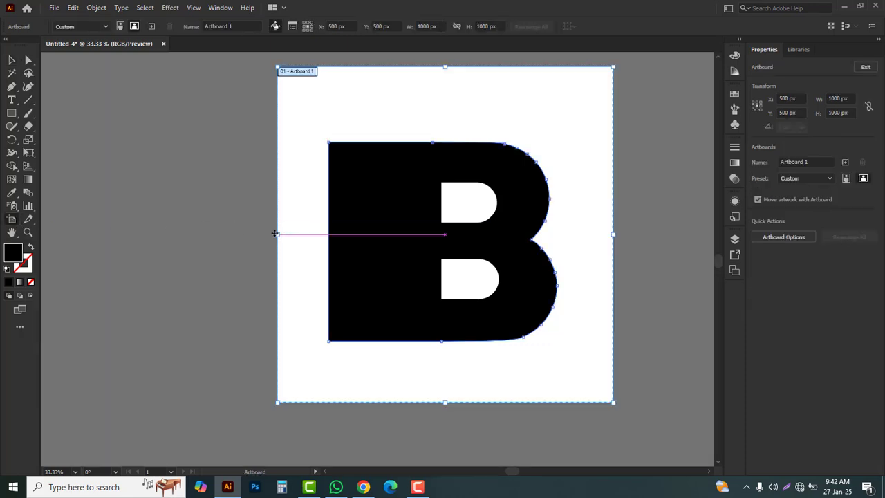
pyautogui.moveTo(278, 234); pyautogui.dragTo(156, 235)
pyautogui.click(11, 61)
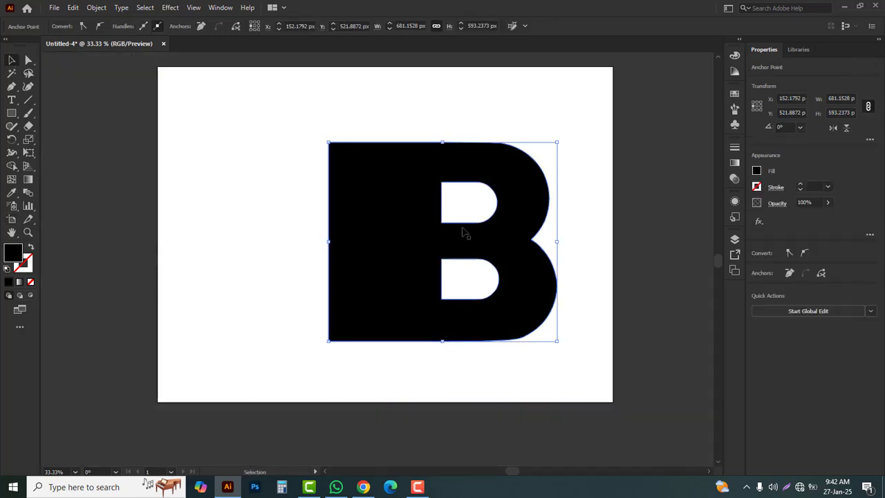
pyautogui.moveTo(411, 227); pyautogui.dragTo(389, 228)
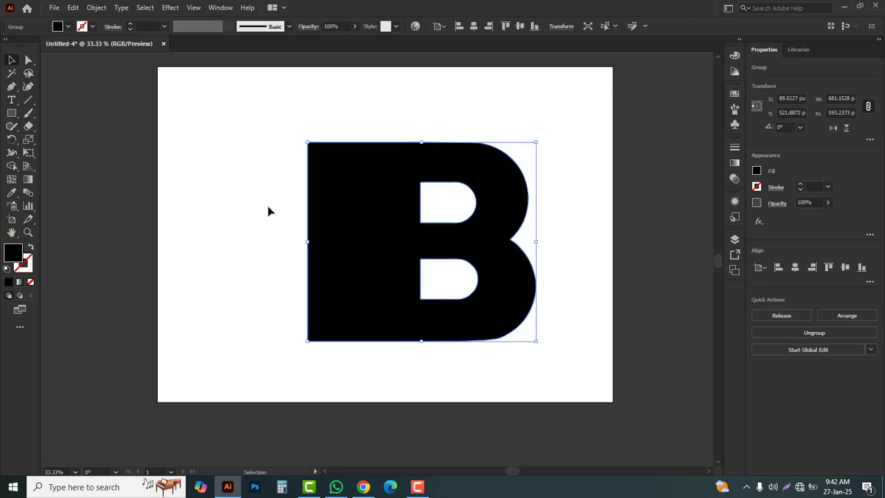
# Fill the B with a white-to-black linear gradient and apply the Mezzotint effect with the Long Lines type
pyautogui.click(20, 283)
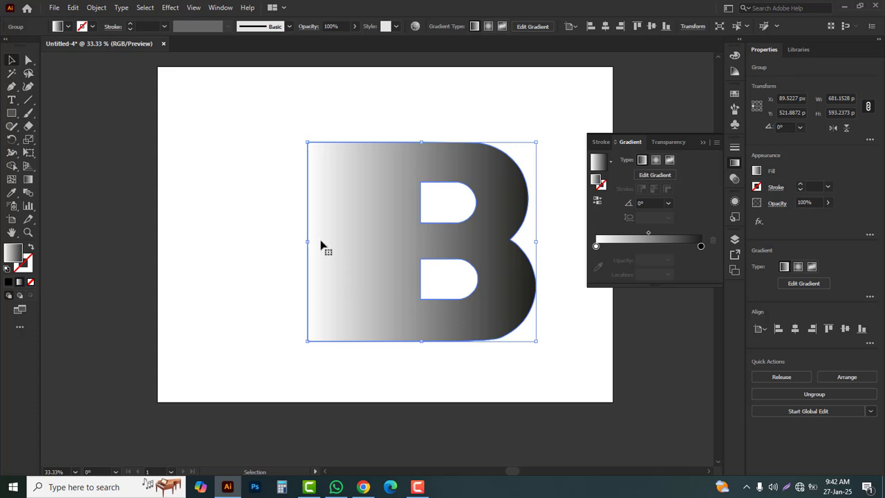
pyautogui.click(171, 8)
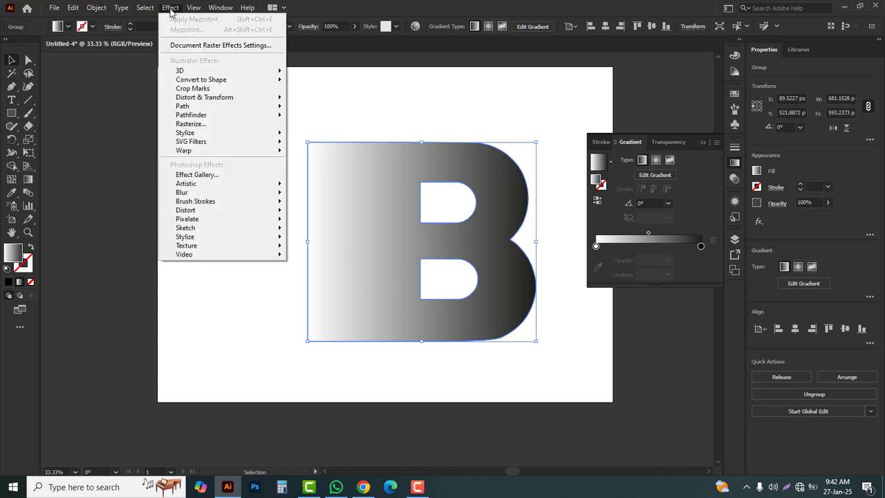
pyautogui.moveTo(180, 222)
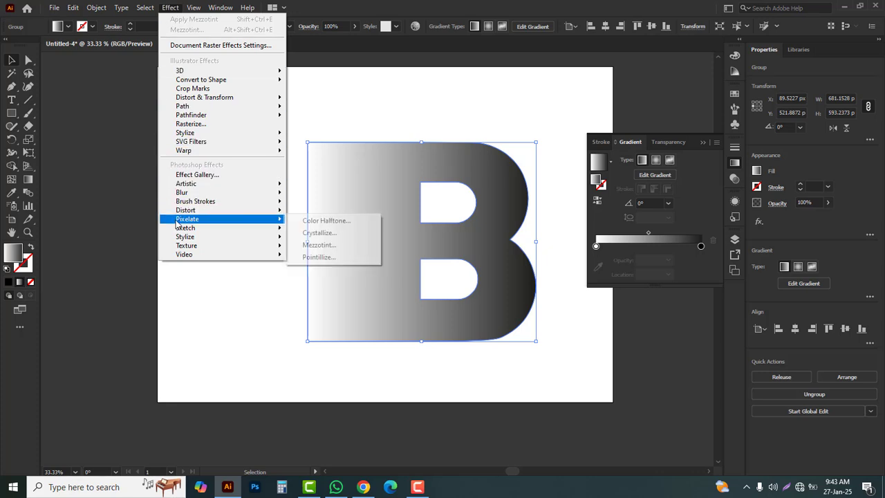
pyautogui.click(317, 246)
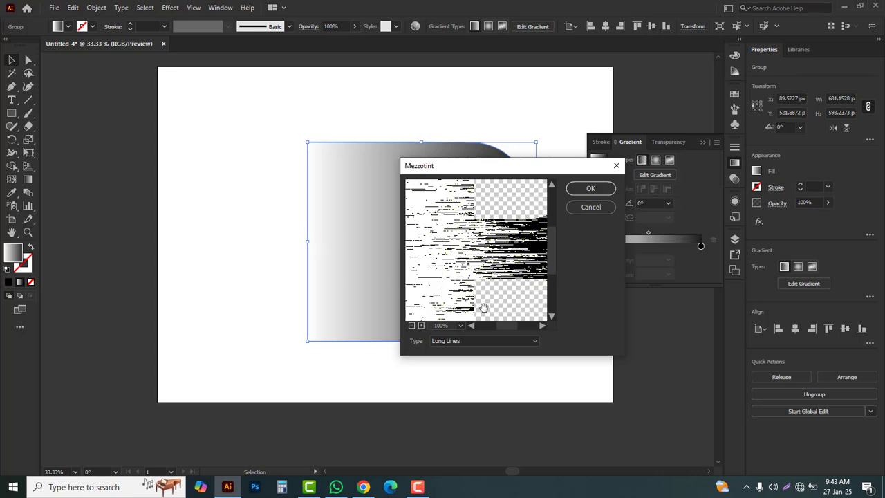
pyautogui.click(412, 326)
pyautogui.click(412, 325)
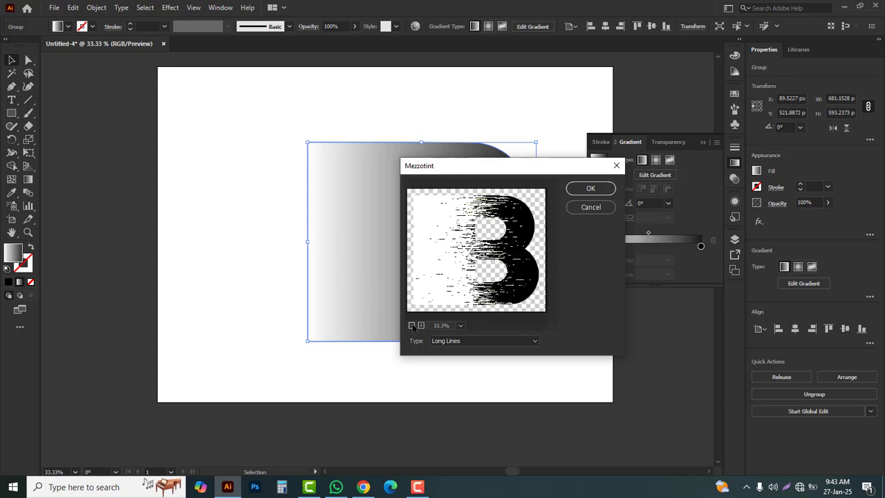
pyautogui.click(411, 326)
pyautogui.click(531, 343)
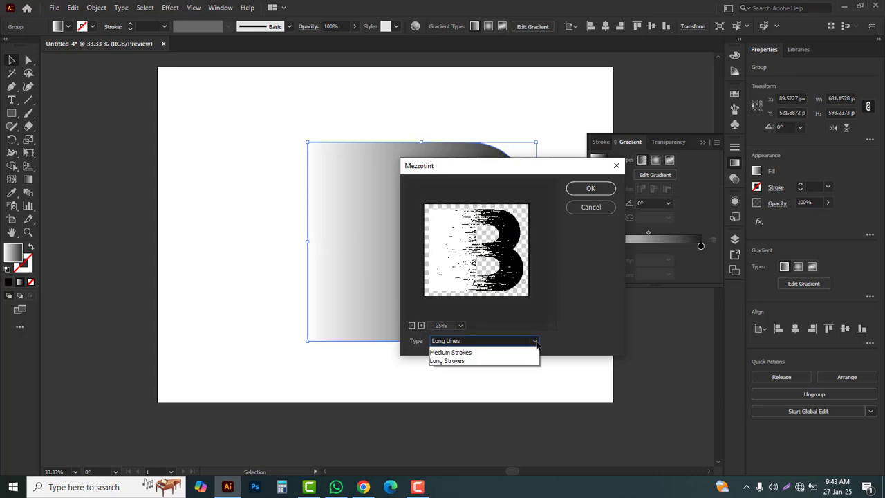
pyautogui.click(458, 312)
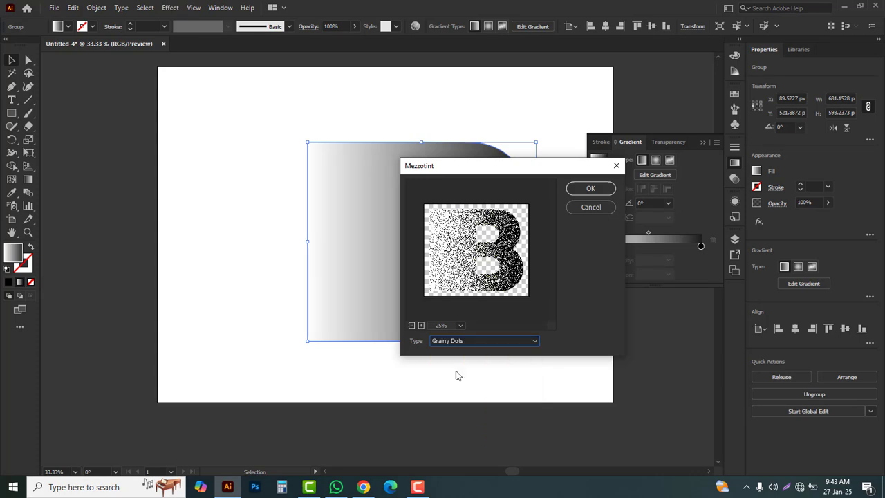
pyautogui.click(535, 341)
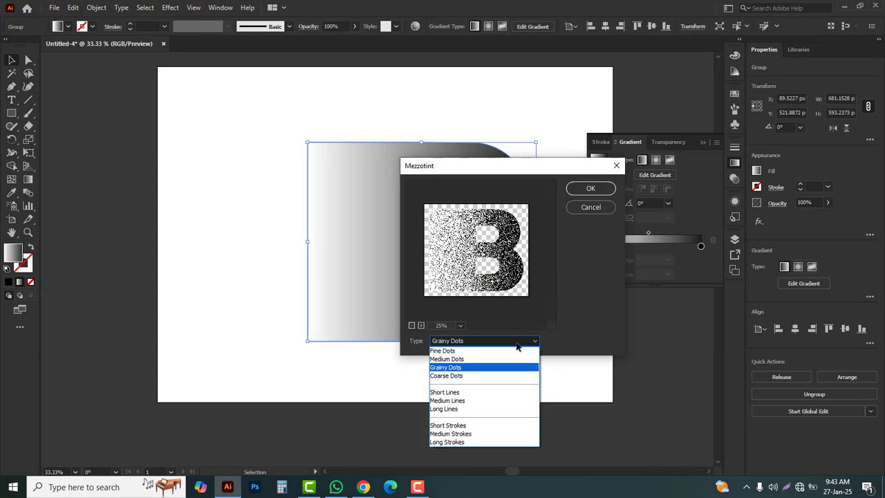
pyautogui.click(451, 408)
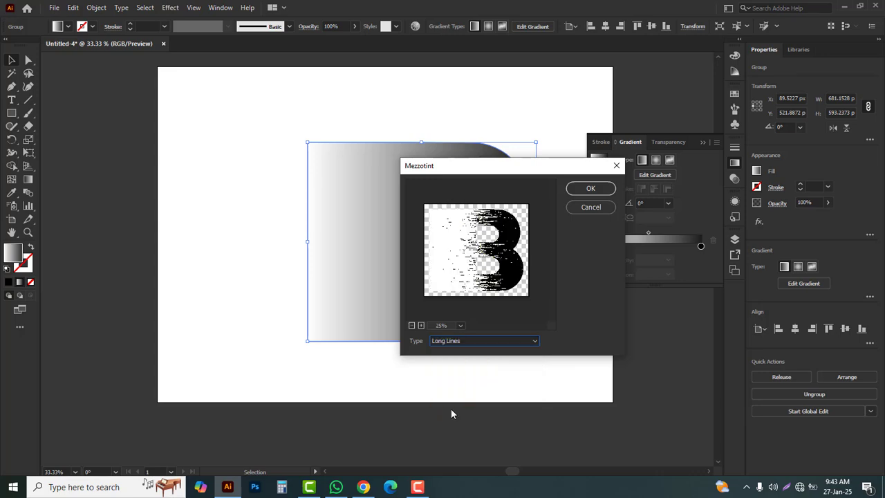
pyautogui.click(588, 189)
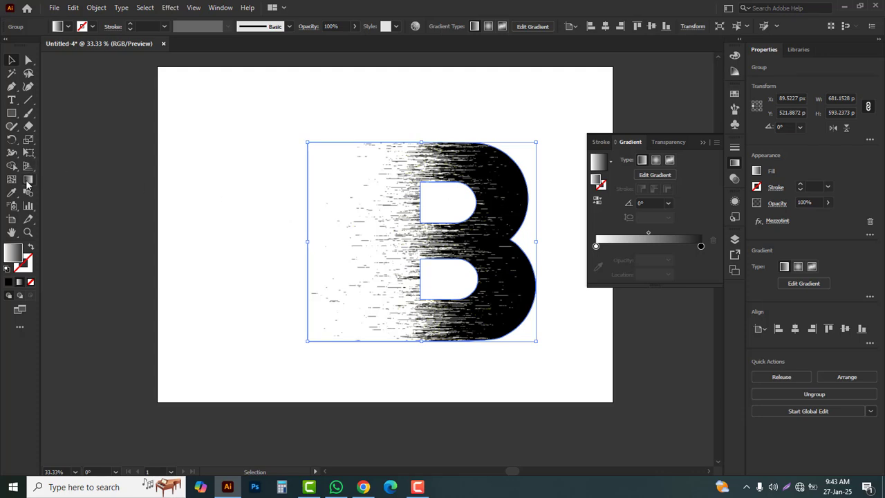
# Adjust the B's gradient stops on the artwork, putting the black stop at about 82% and the white stop at about 0.5%
pyautogui.click(28, 180)
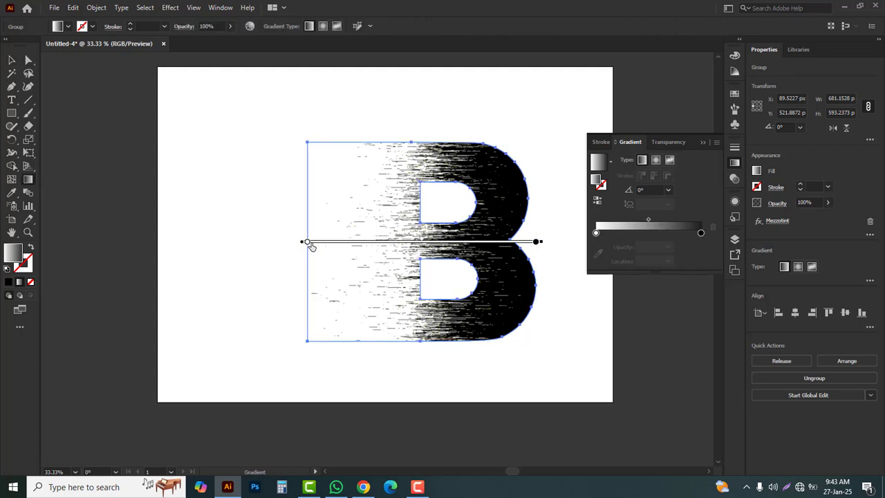
pyautogui.moveTo(308, 243)
pyautogui.mouseDown()
pyautogui.moveTo(391, 243)
pyautogui.moveTo(320, 245)
pyautogui.mouseUp()
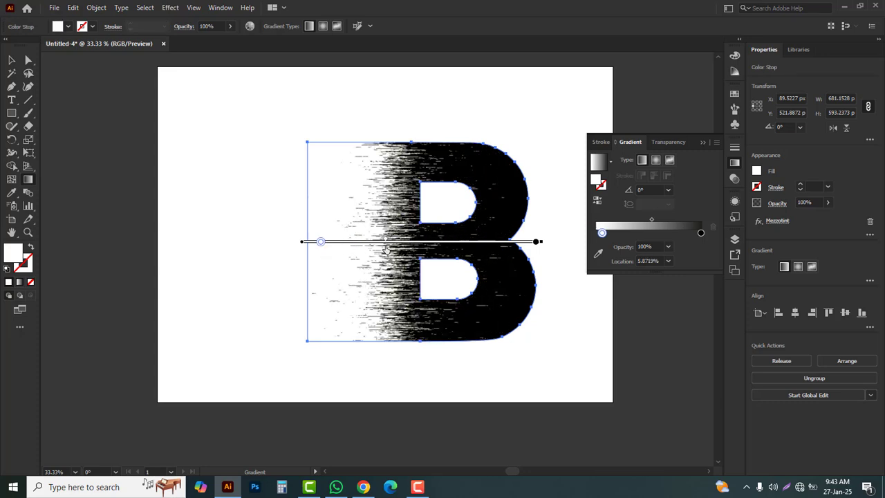
pyautogui.moveTo(537, 242); pyautogui.dragTo(495, 246)
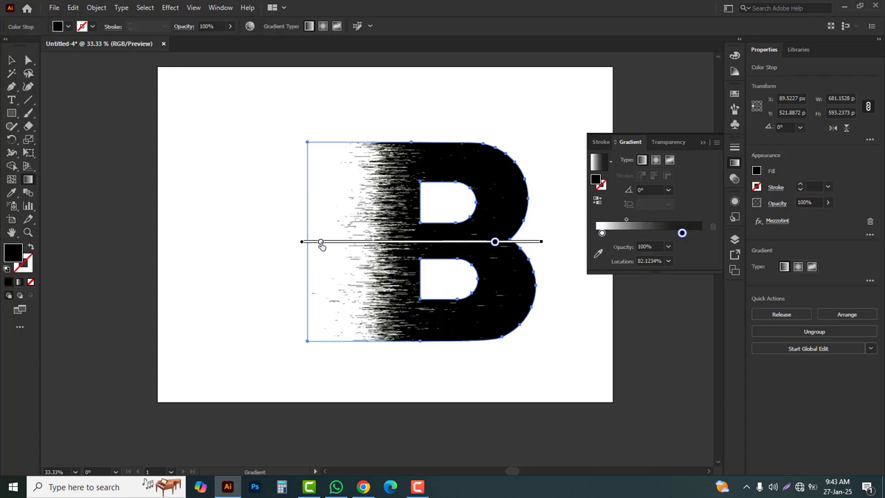
pyautogui.moveTo(322, 245)
pyautogui.mouseDown()
pyautogui.moveTo(341, 250)
pyautogui.moveTo(305, 249)
pyautogui.mouseUp()
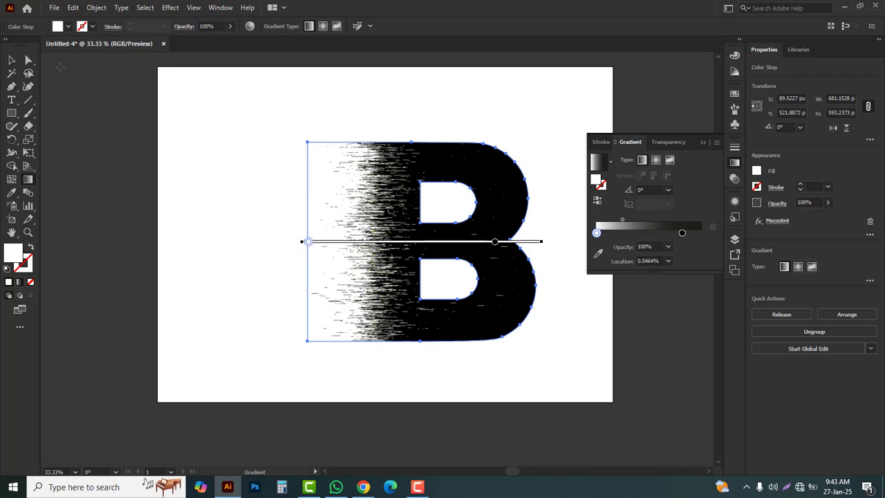
pyautogui.click(11, 60)
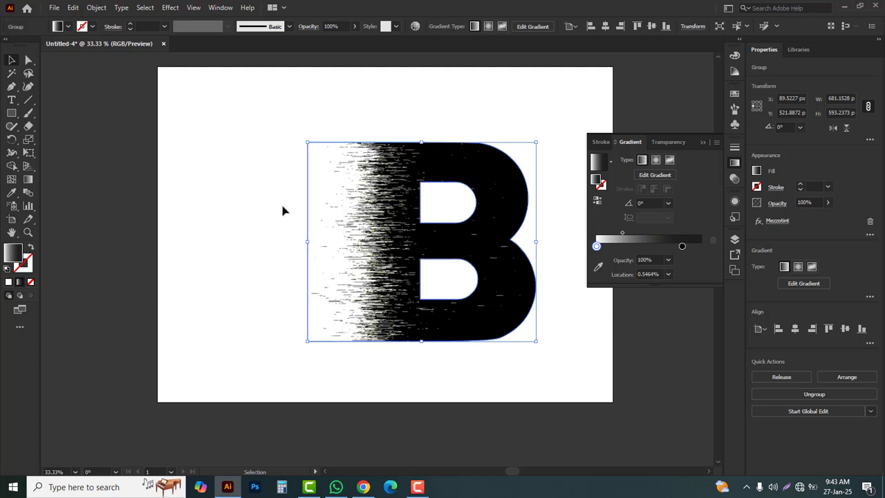
# Place the linked eiffel-tower image over the letter B at about 981 px wide
pyautogui.click(54, 8)
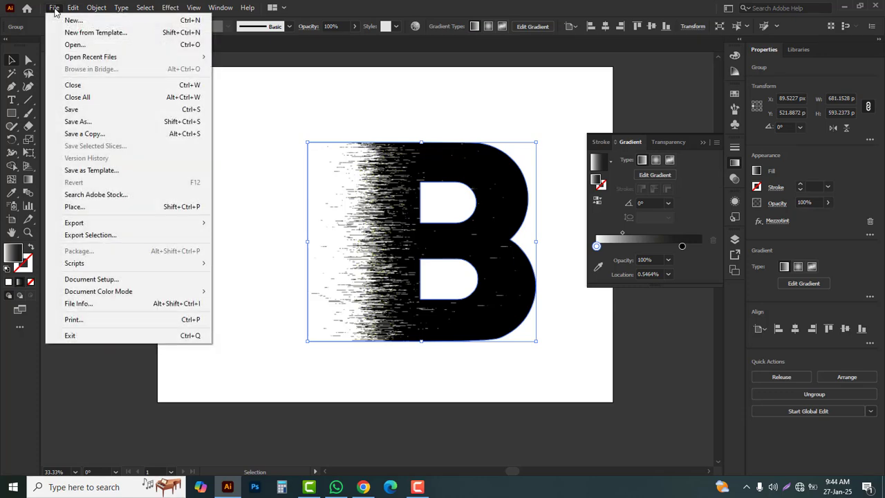
pyautogui.click(87, 207)
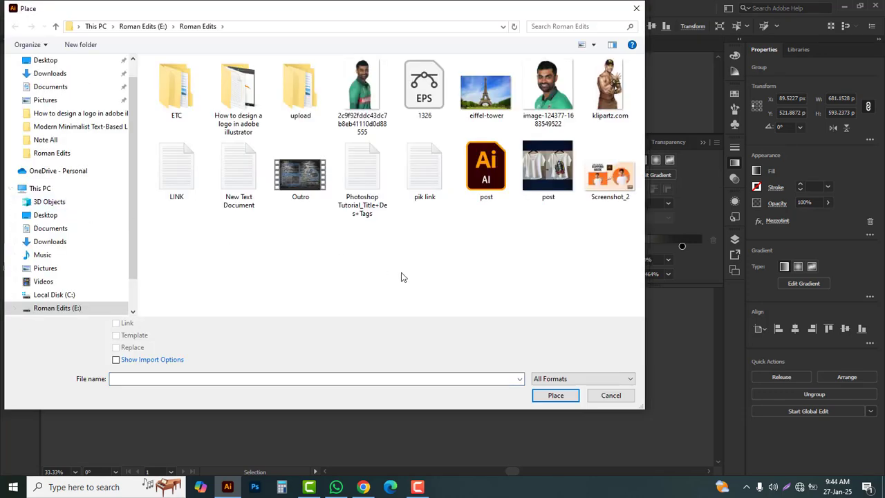
pyautogui.click(486, 93)
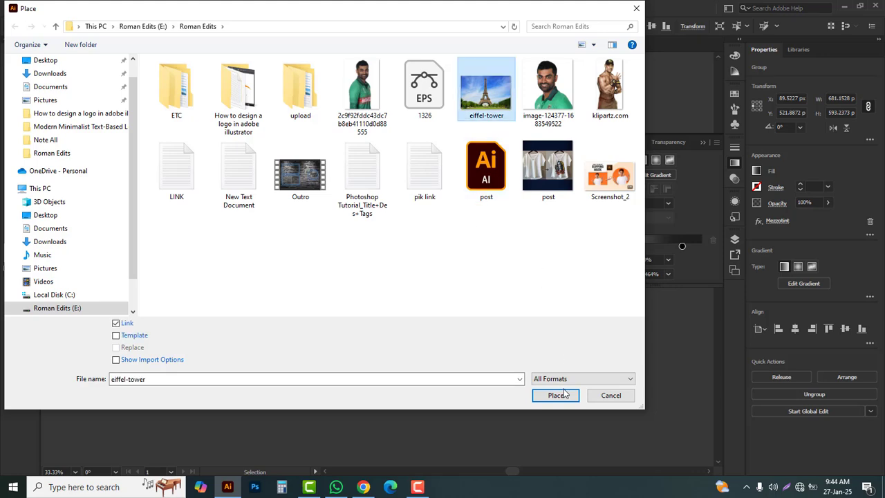
pyautogui.click(555, 395)
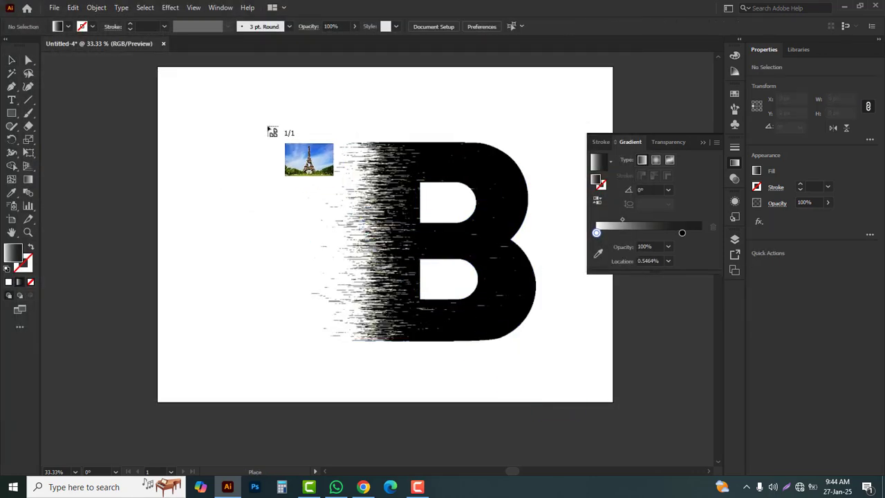
pyautogui.moveTo(355, 209); pyautogui.dragTo(599, 443)
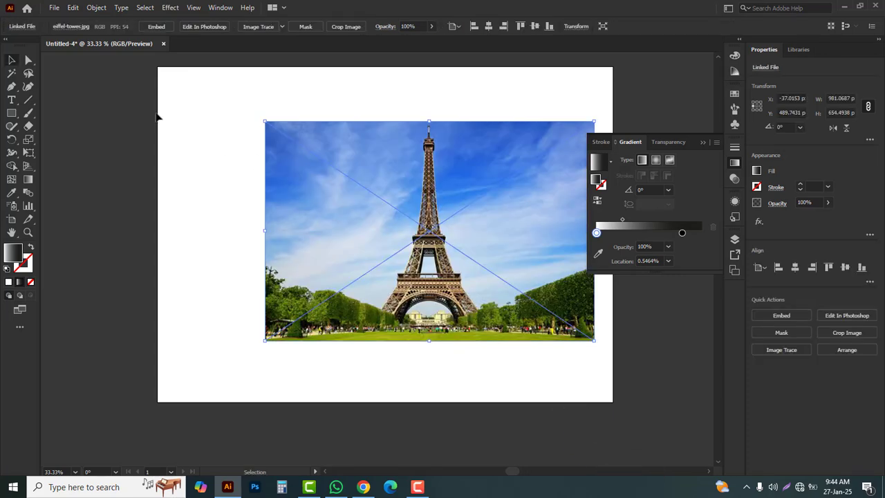
# Move the Eiffel Tower image to about X -95 px, Y 500 px and send it to the back behind the B
pyautogui.click(10, 62)
pyautogui.moveTo(474, 199); pyautogui.dragTo(461, 201)
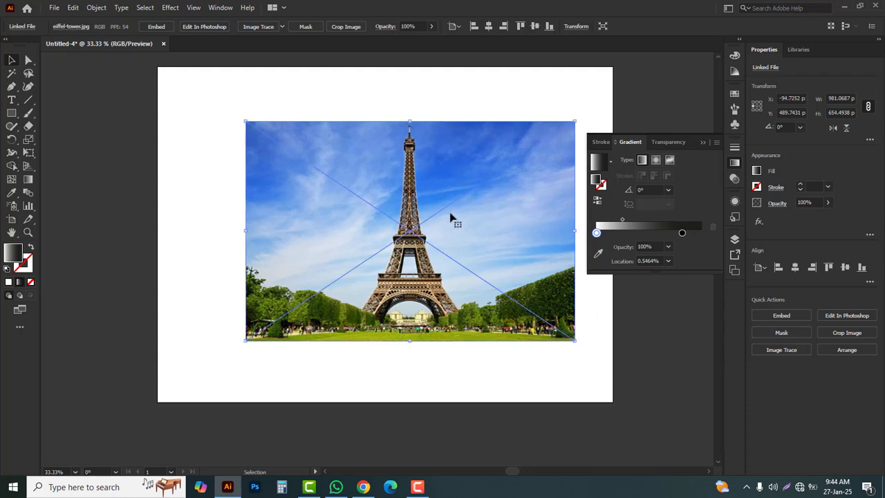
pyautogui.rightClick(438, 176)
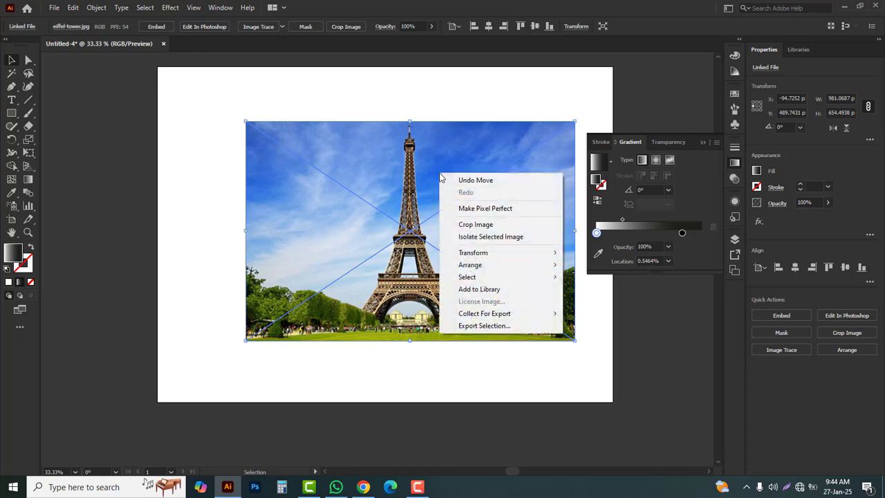
pyautogui.moveTo(484, 268)
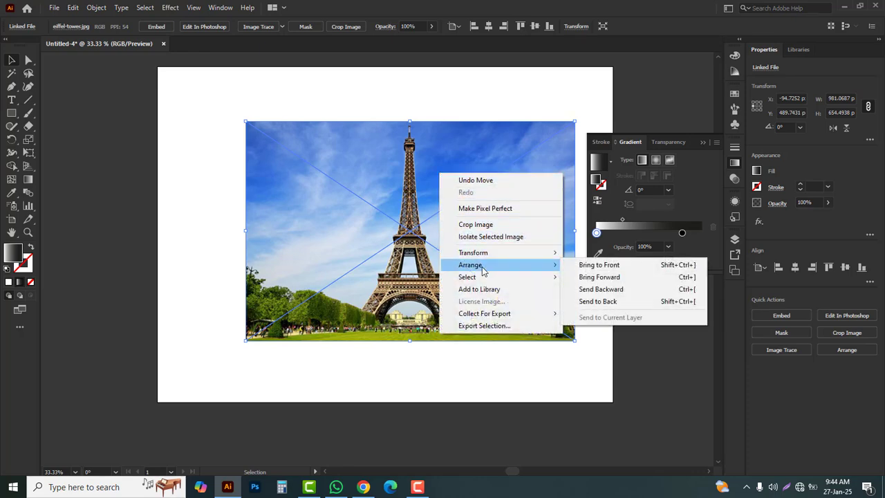
pyautogui.click(599, 303)
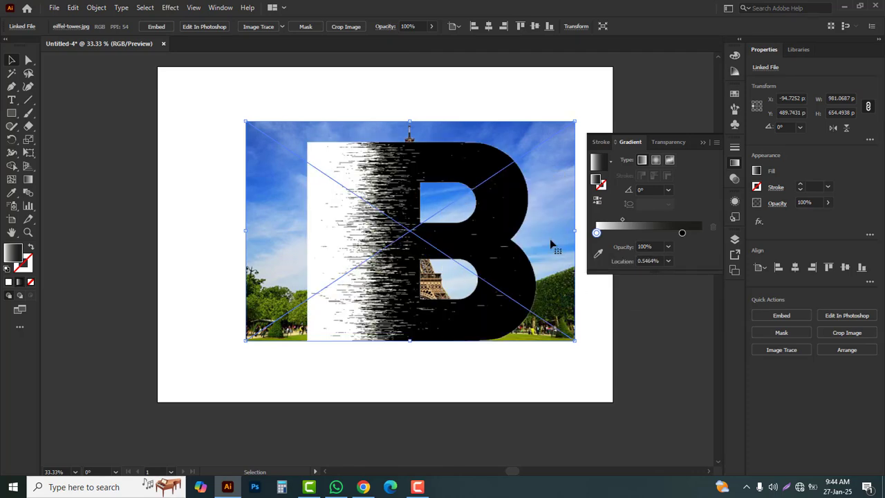
pyautogui.moveTo(550, 240); pyautogui.dragTo(550, 246)
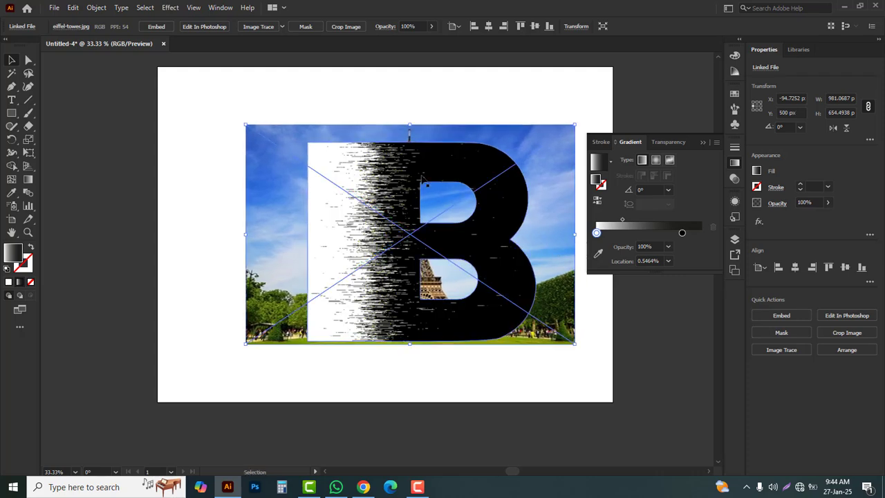
# Make an opacity mask from the B and the Eiffel Tower image, invert the mask, and deselect the artwork
pyautogui.moveTo(212, 90); pyautogui.dragTo(520, 378)
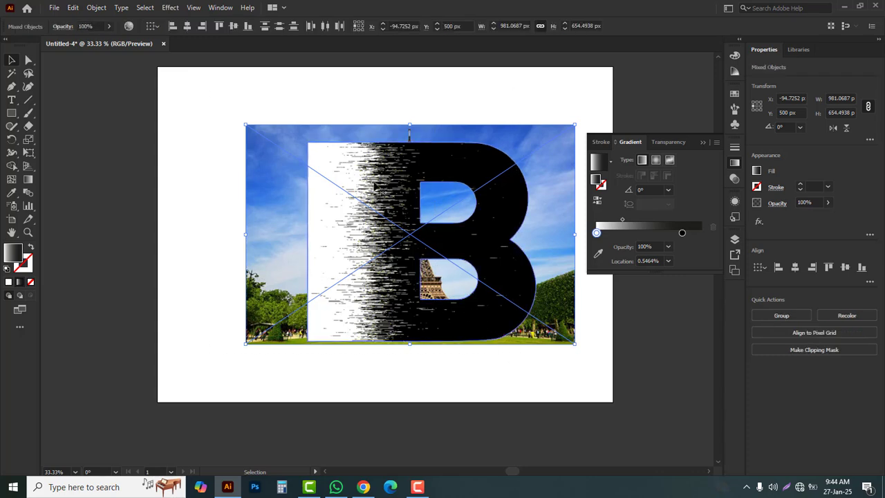
pyautogui.click(776, 204)
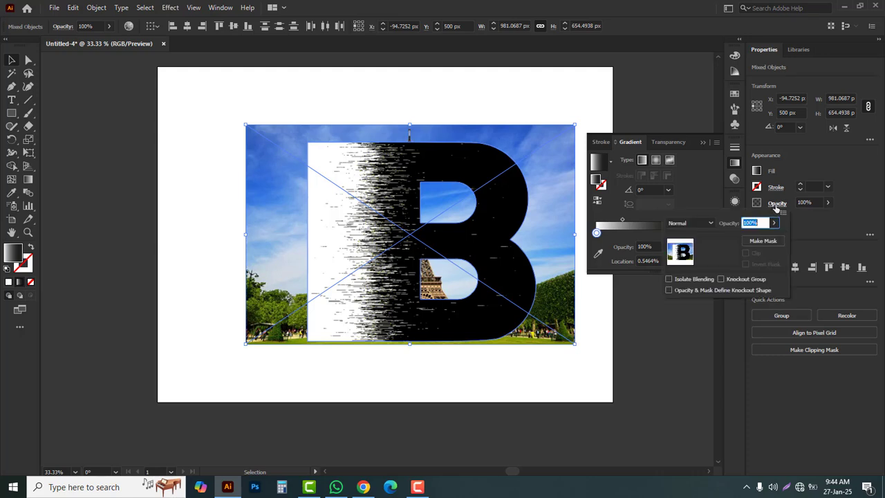
pyautogui.click(759, 245)
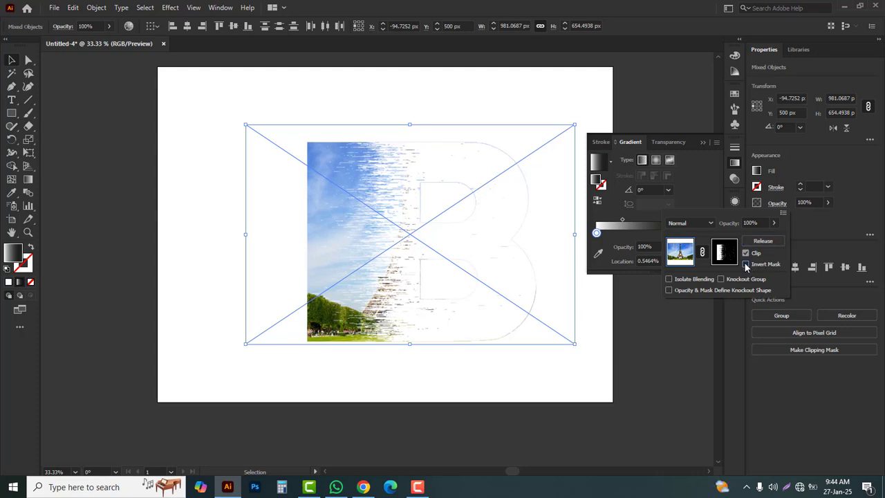
pyautogui.click(745, 263)
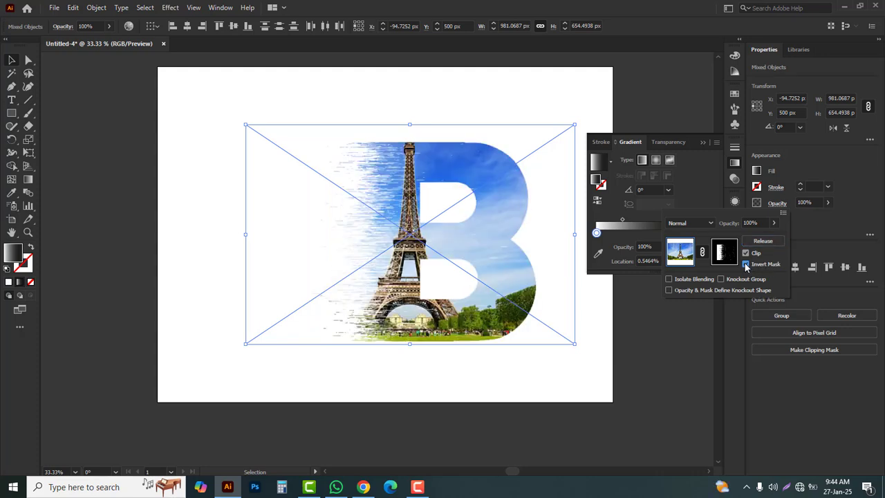
pyautogui.click(510, 373)
pyautogui.click(422, 380)
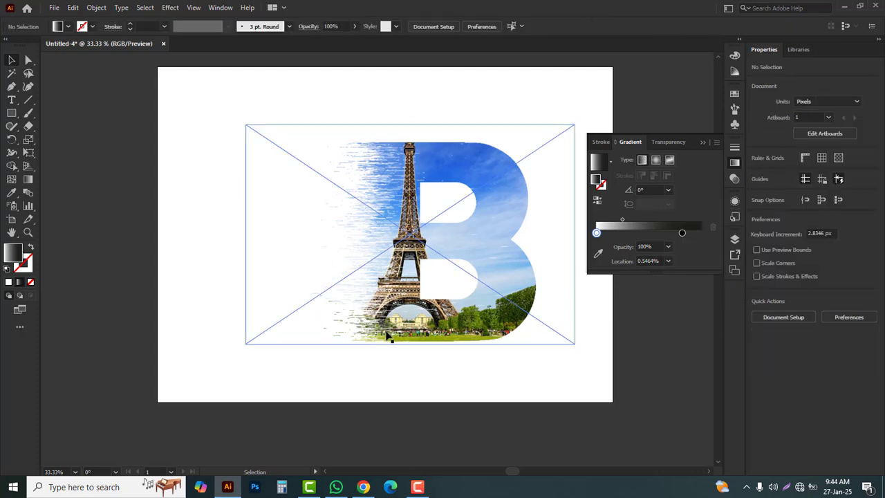
# Draw a rectangle covering the whole artboard, about 1359 by 1000 px, and fill it with solid black
pyautogui.click(11, 113)
pyautogui.click(61, 116)
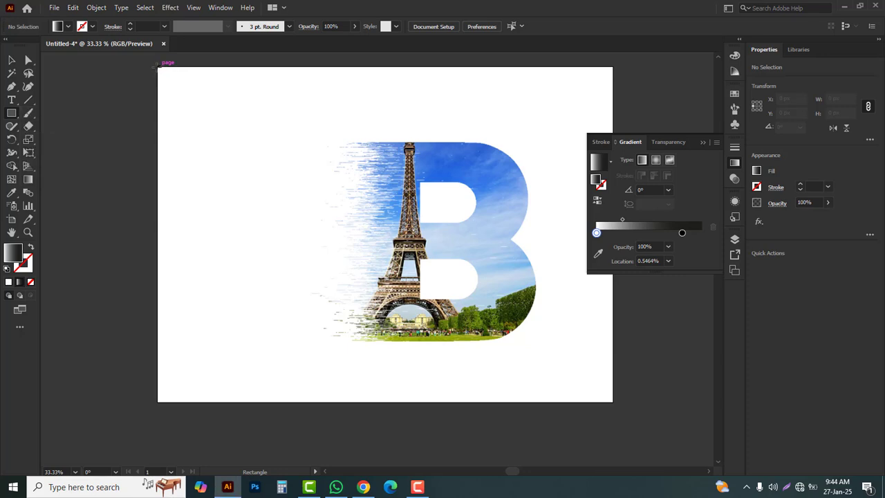
pyautogui.moveTo(159, 67); pyautogui.dragTo(612, 400)
pyautogui.click(734, 56)
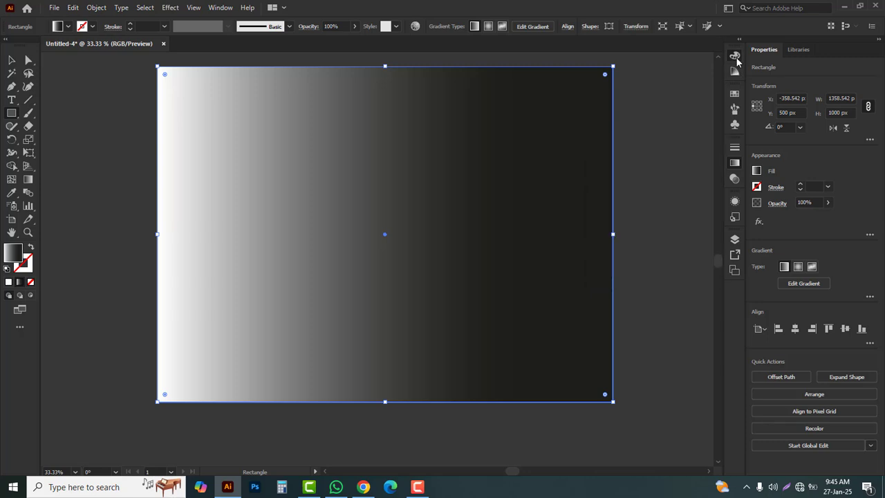
pyautogui.click(717, 51)
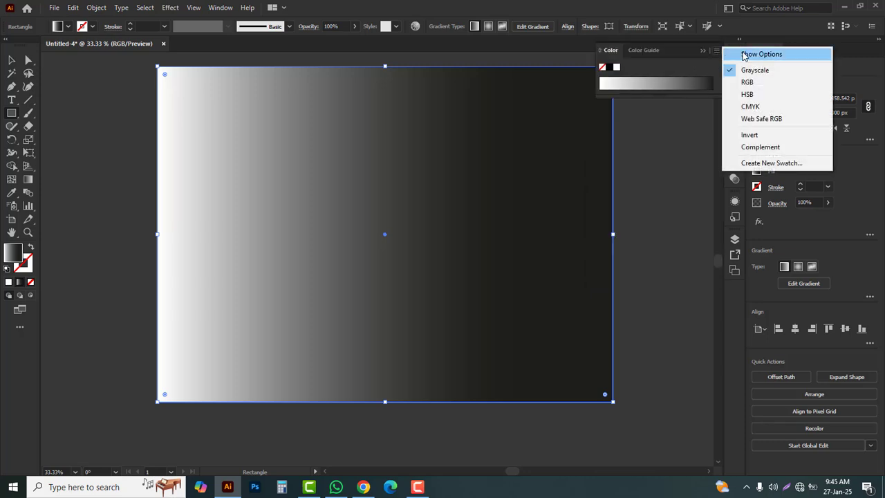
pyautogui.click(740, 54)
pyautogui.click(610, 127)
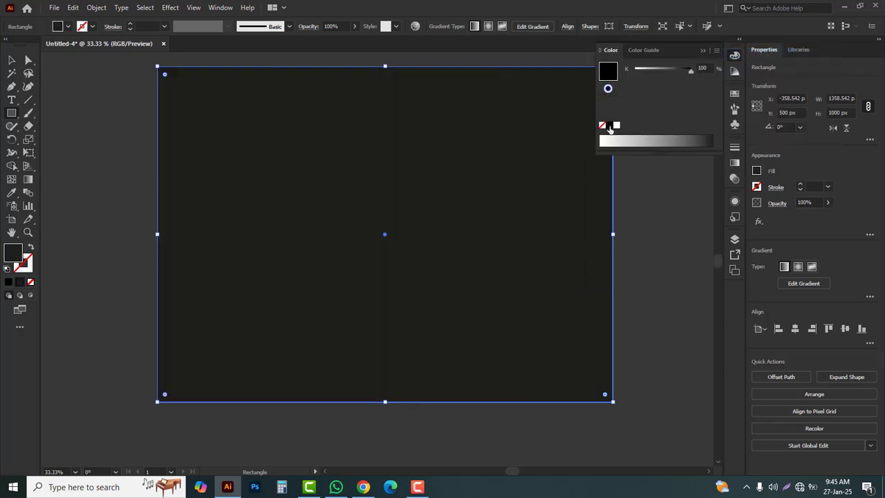
pyautogui.click(11, 61)
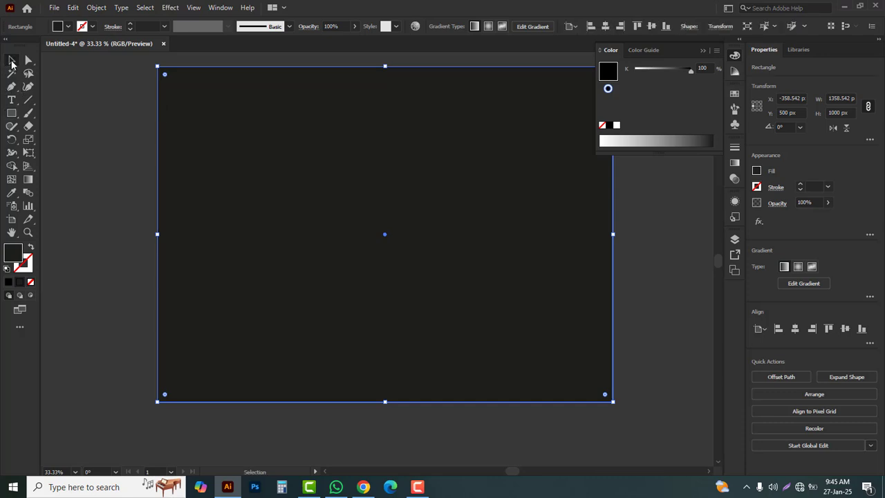
# Send the black rectangle to the back behind the masked Eiffel Tower B and deselect it
pyautogui.rightClick(326, 136)
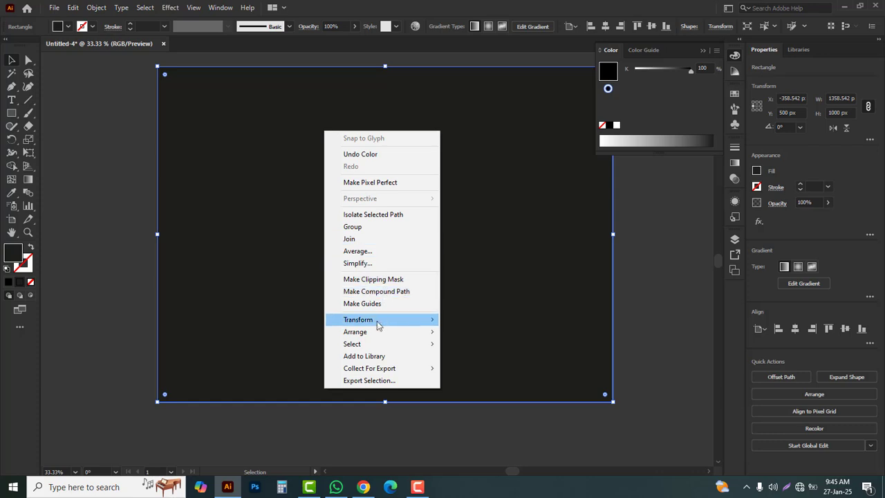
pyautogui.moveTo(389, 334)
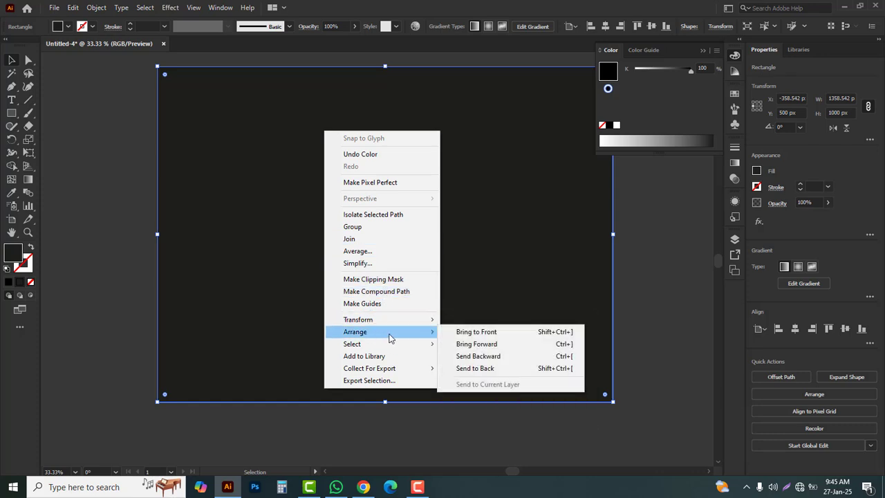
pyautogui.click(478, 369)
pyautogui.click(636, 297)
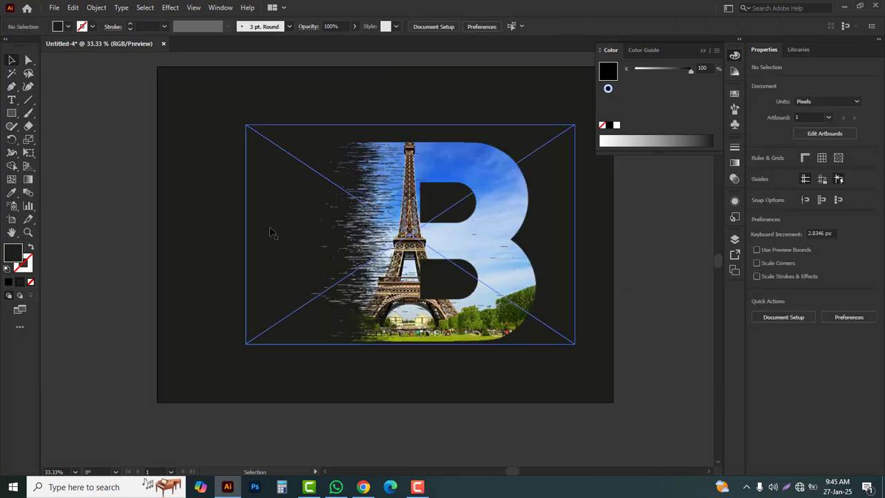
# Select the background rectangle and switch its colour sliders from grayscale to CMYK
pyautogui.click(207, 185)
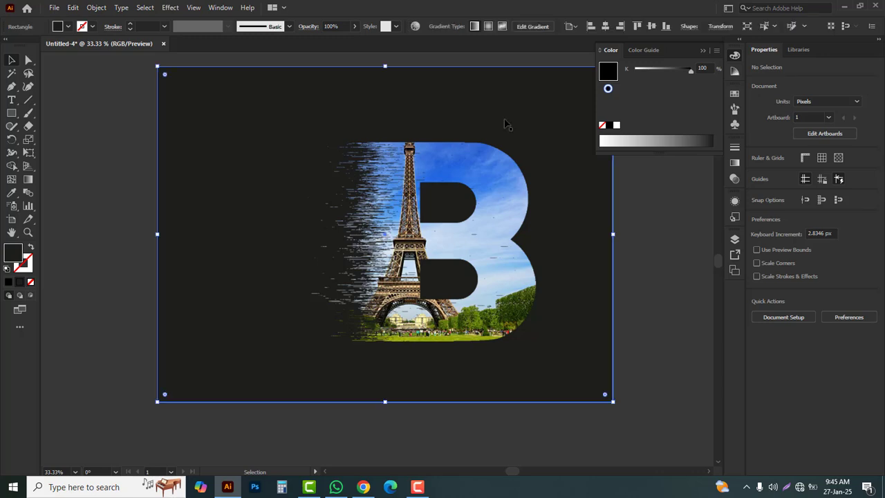
pyautogui.click(716, 51)
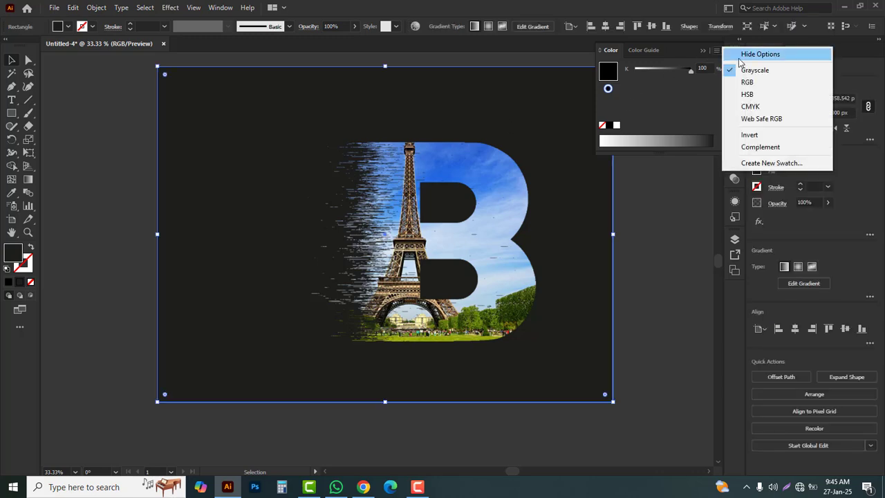
pyautogui.click(750, 108)
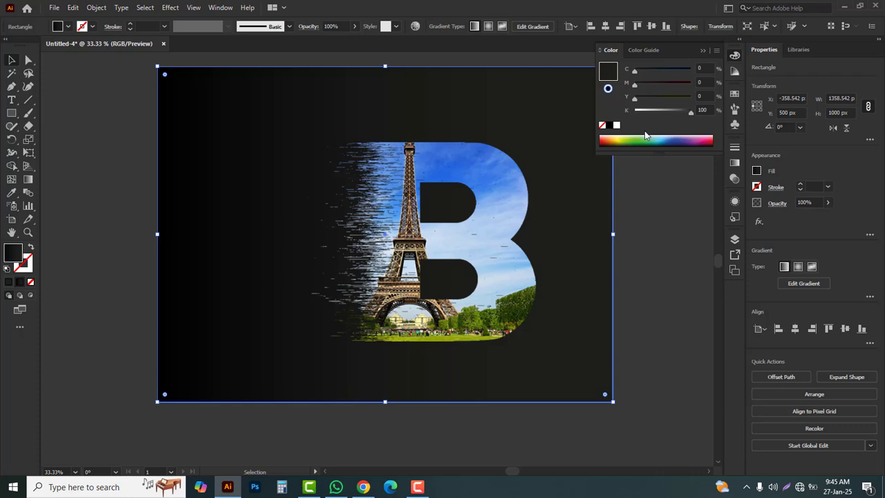
# Try orange, red, blue, magenta and green as the colour at the left end of the background gradient
pyautogui.click(612, 136)
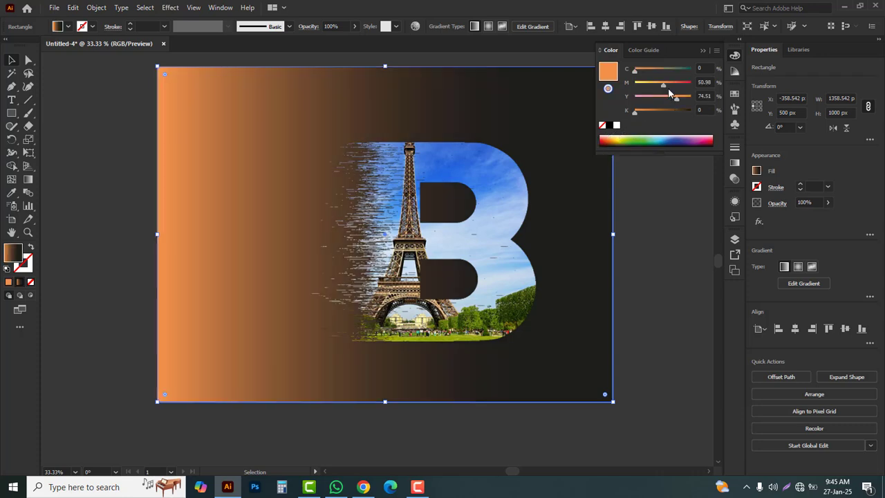
pyautogui.moveTo(667, 88); pyautogui.dragTo(692, 85)
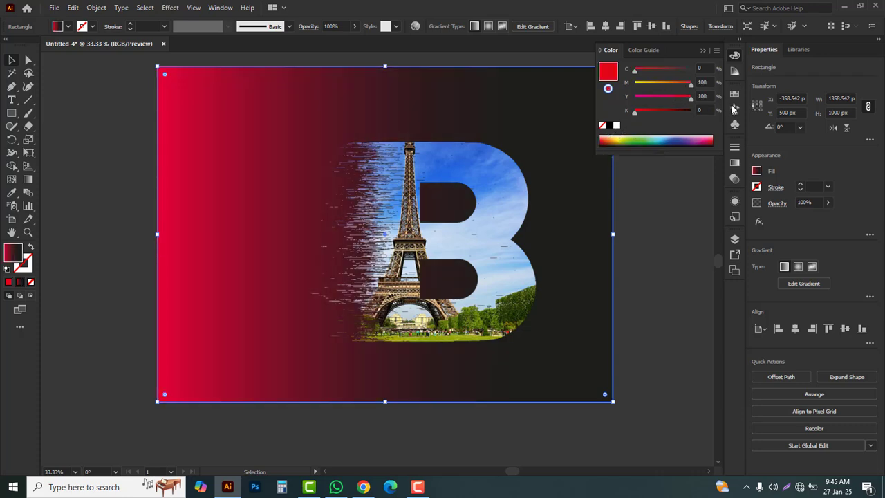
pyautogui.click(668, 138)
pyautogui.click(689, 138)
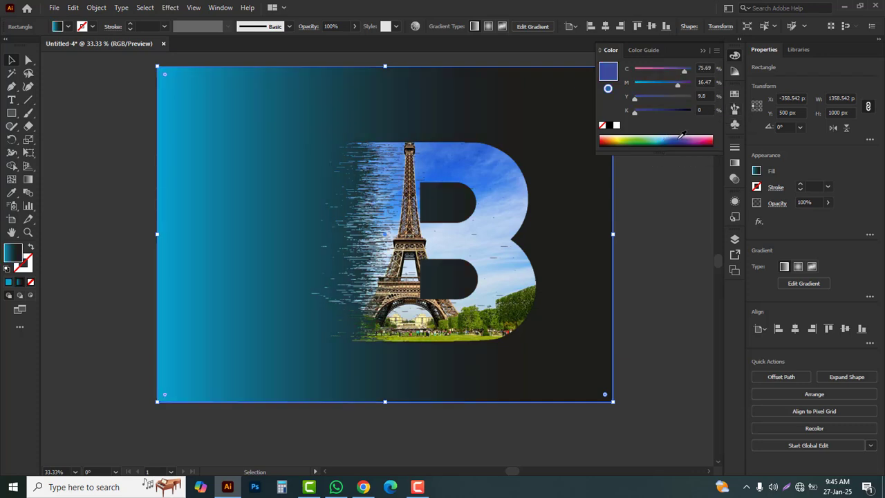
pyautogui.click(712, 139)
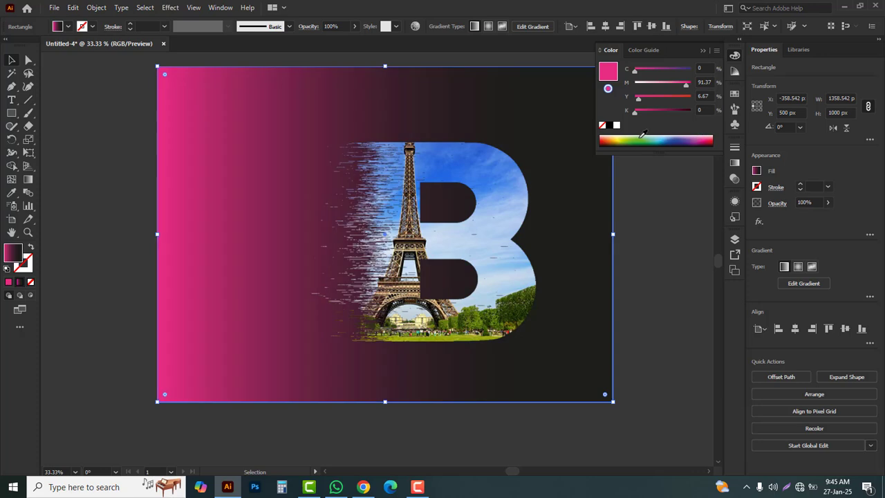
pyautogui.click(640, 139)
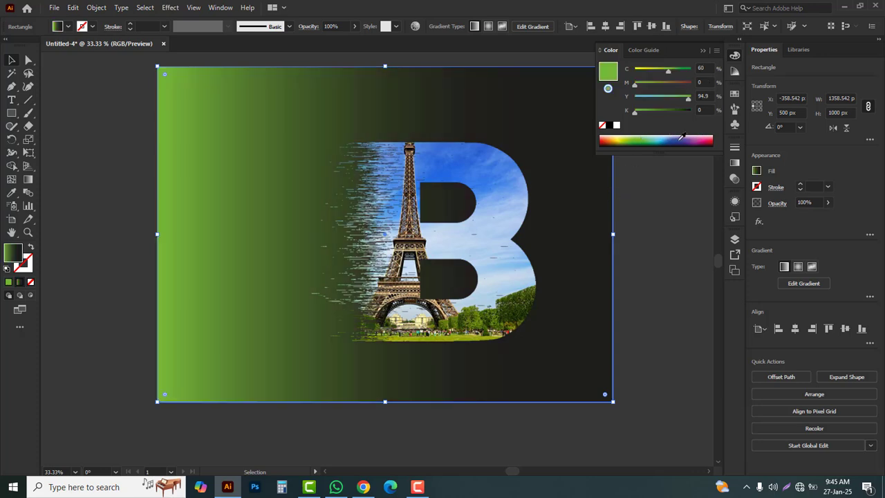
# Set the background gradient's left end to pink, C 0, M 91.76, Y 13.33, K 0, and deselect the rectangle
pyautogui.click(709, 138)
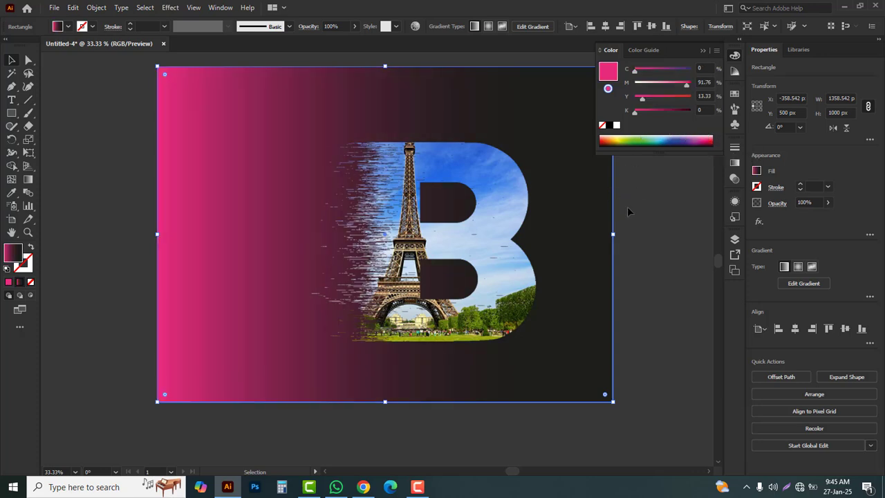
pyautogui.click(639, 212)
# Duplicate the artboard with its artwork beside the original, at about X 1717 px, Y 500 px
pyautogui.hscroll(3, 546, 247)
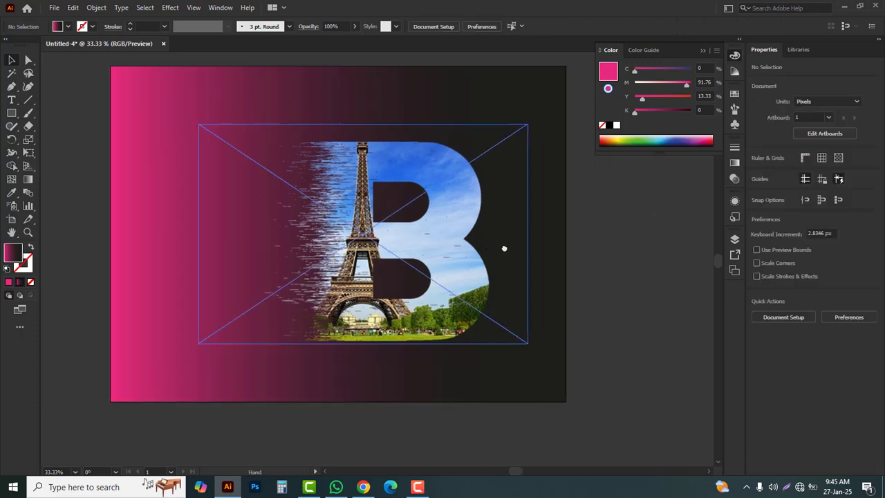
pyautogui.hotkey('ctrl', '-')
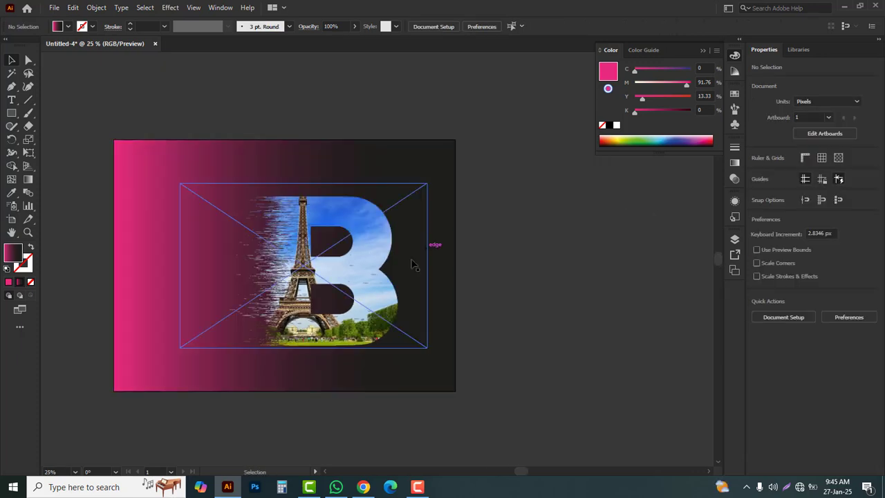
pyautogui.moveTo(363, 285); pyautogui.dragTo(341, 259)
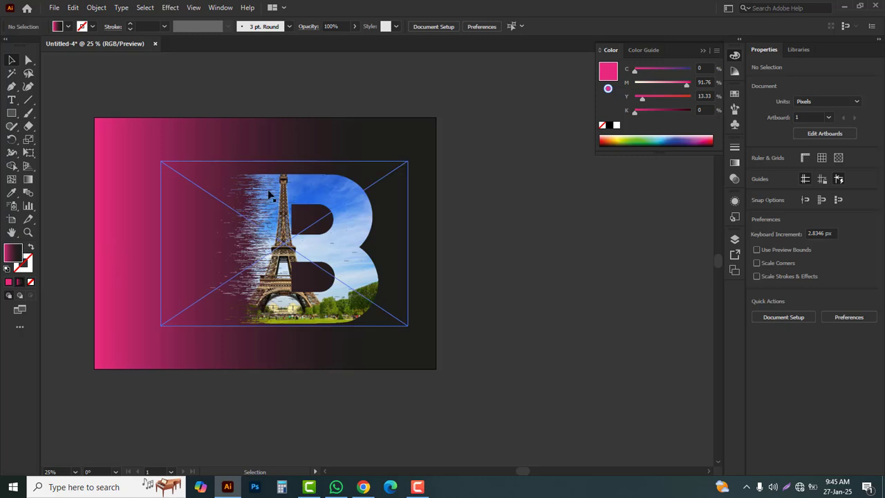
pyautogui.click(12, 220)
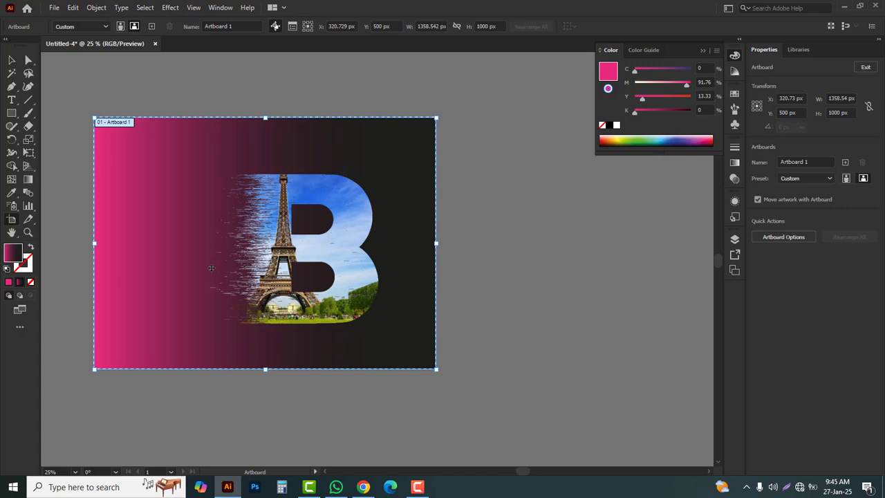
pyautogui.moveTo(212, 268); pyautogui.dragTo(394, 279)
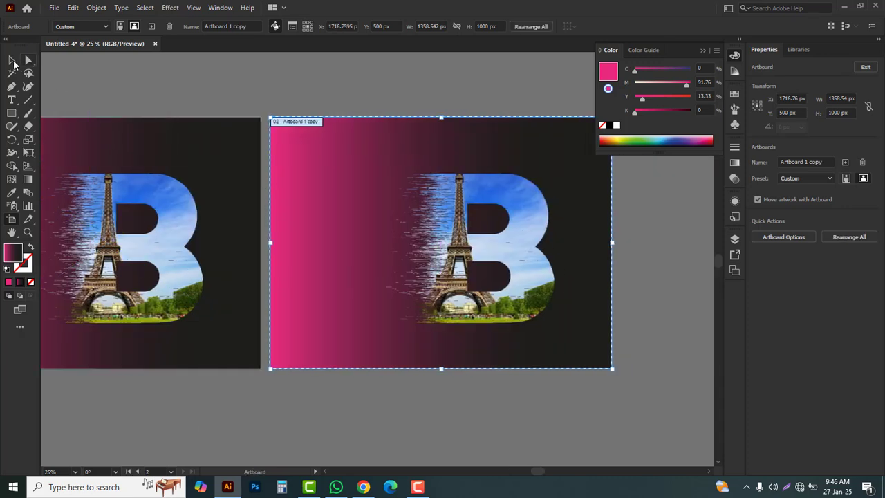
# Select the masked Eiffel Tower image on the copied artboard and release its opacity mask
pyautogui.click(12, 60)
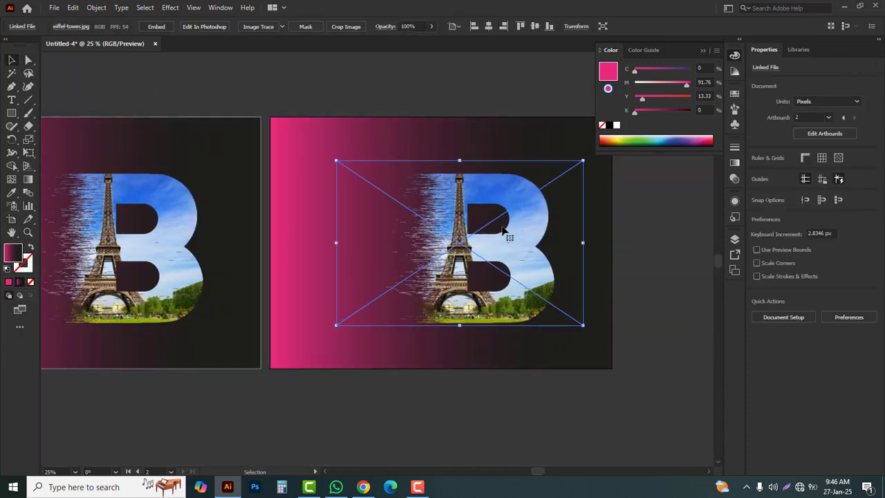
pyautogui.moveTo(509, 233); pyautogui.dragTo(474, 286)
pyautogui.hotkey('ctrl', 'z')
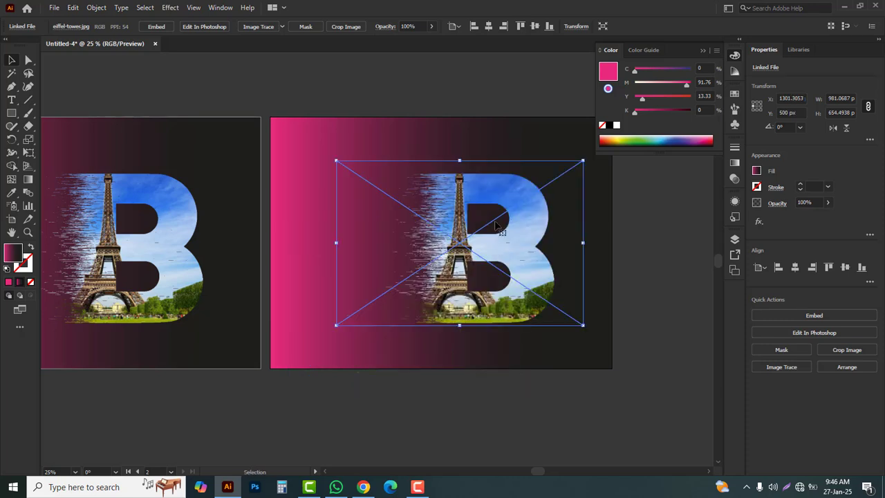
pyautogui.click(777, 203)
pyautogui.click(748, 264)
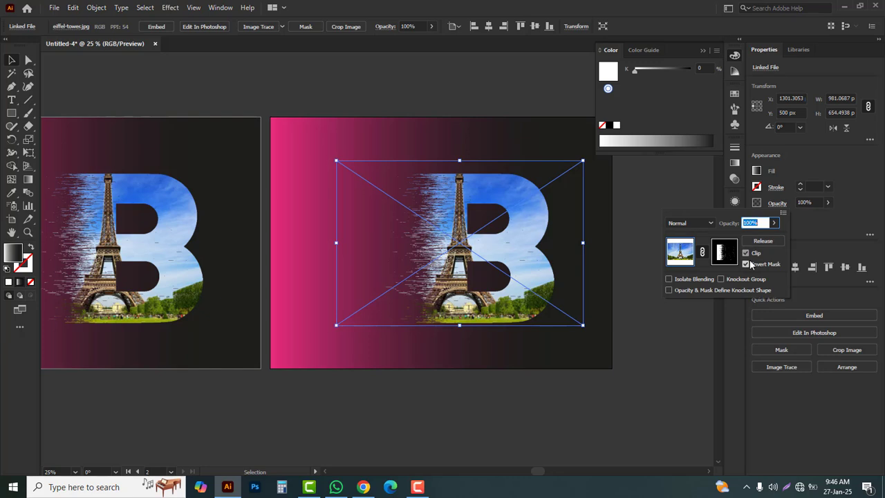
pyautogui.click(763, 242)
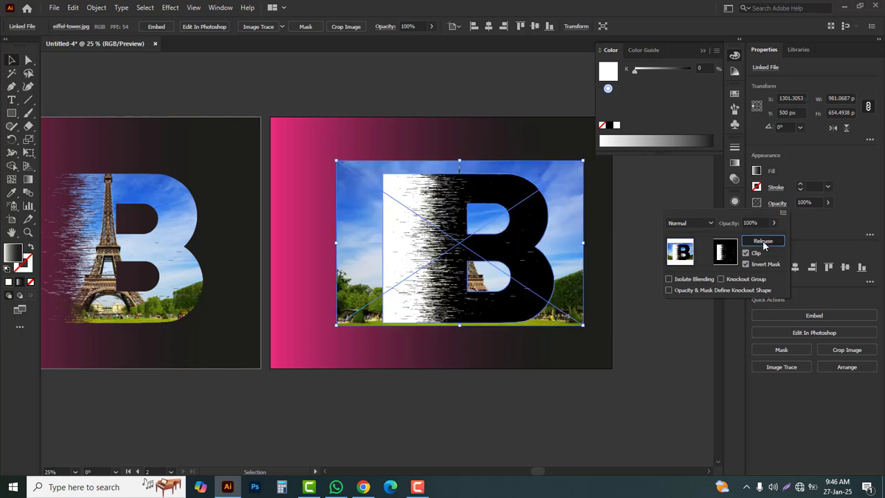
# Delete the Eiffel Tower photo behind the B on the copied artboard
pyautogui.click(658, 312)
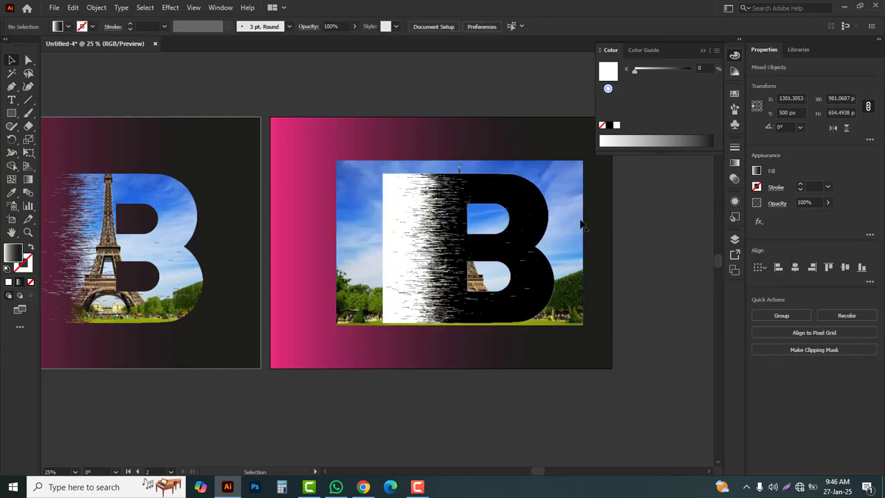
pyautogui.click(563, 197)
pyautogui.press('Delete')
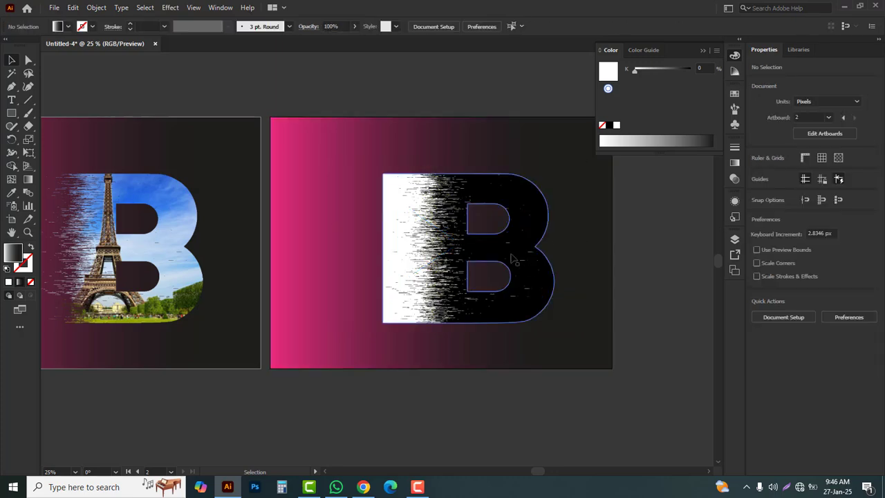
# Open the TAMIM.jpg portrait image as a separate document
pyautogui.click(54, 8)
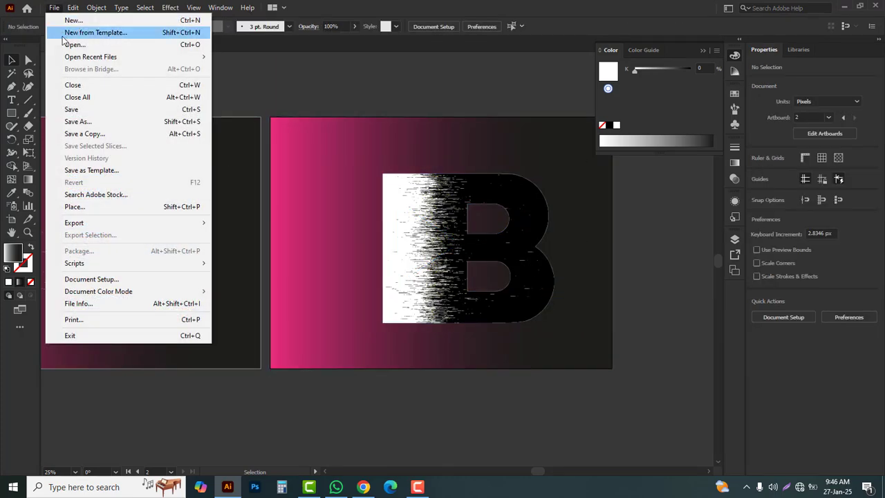
pyautogui.click(79, 45)
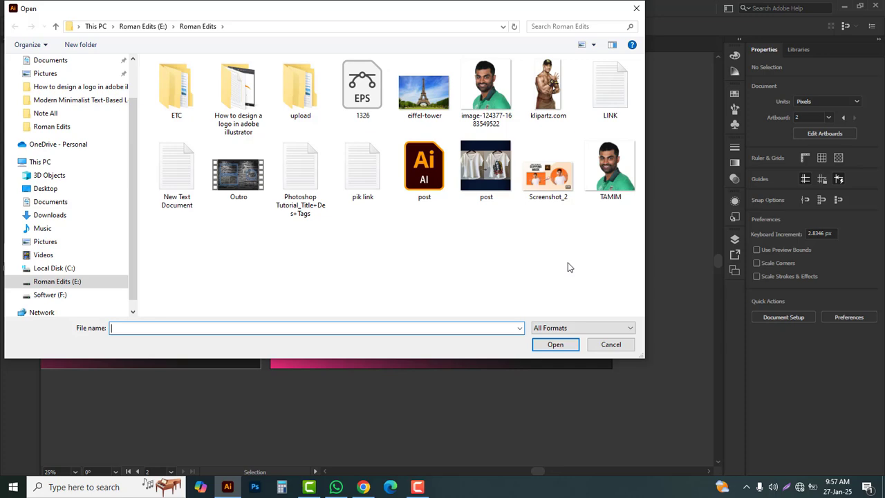
pyautogui.click(619, 178)
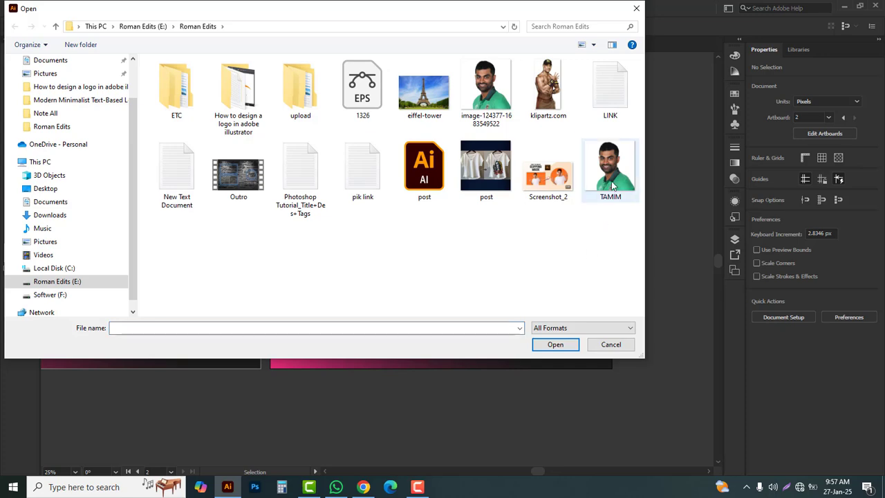
pyautogui.click(563, 344)
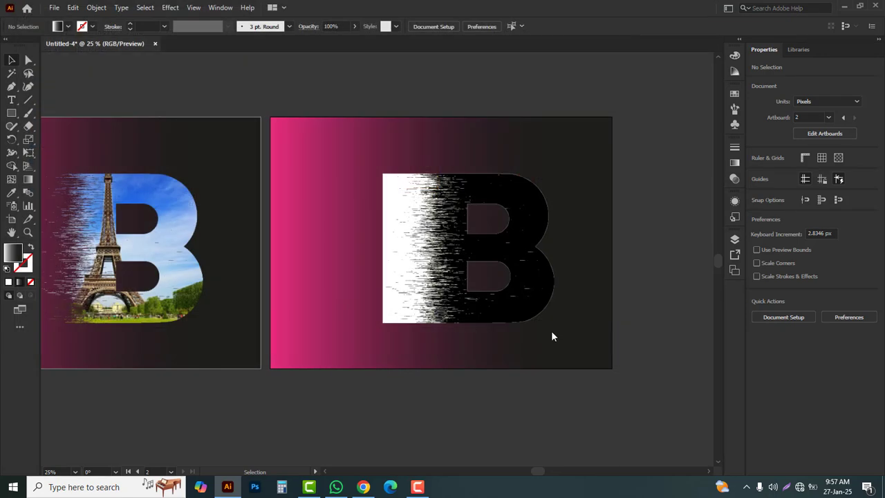
# Cut the portrait out of TAMIM.jpg and paste it onto the copied artboard in Untitled-4
pyautogui.moveTo(496, 168); pyautogui.dragTo(316, 322)
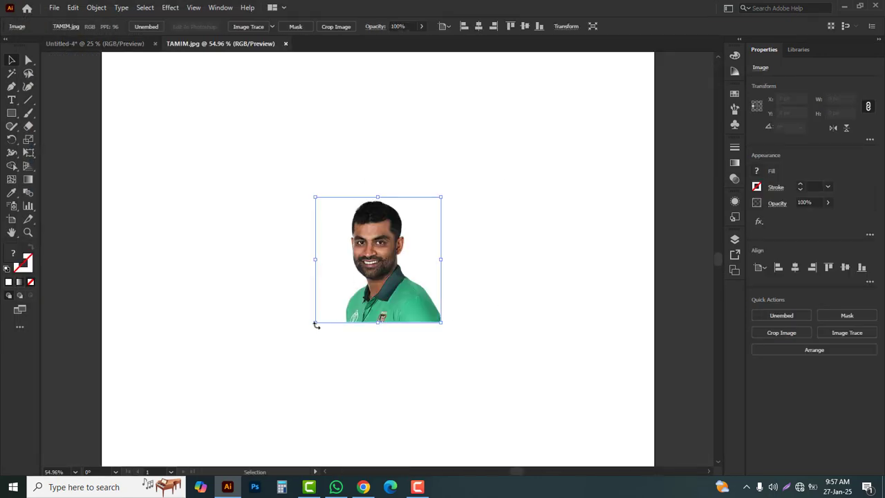
pyautogui.hotkey('ctrl', 'x')
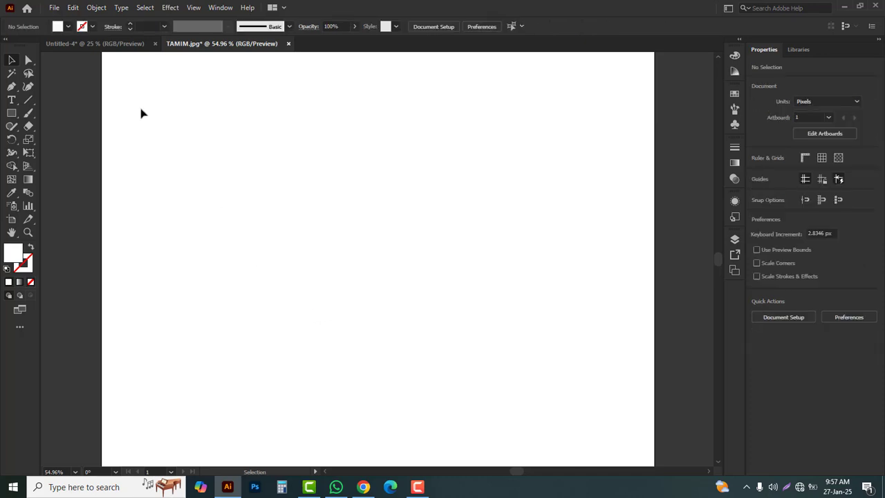
pyautogui.click(112, 44)
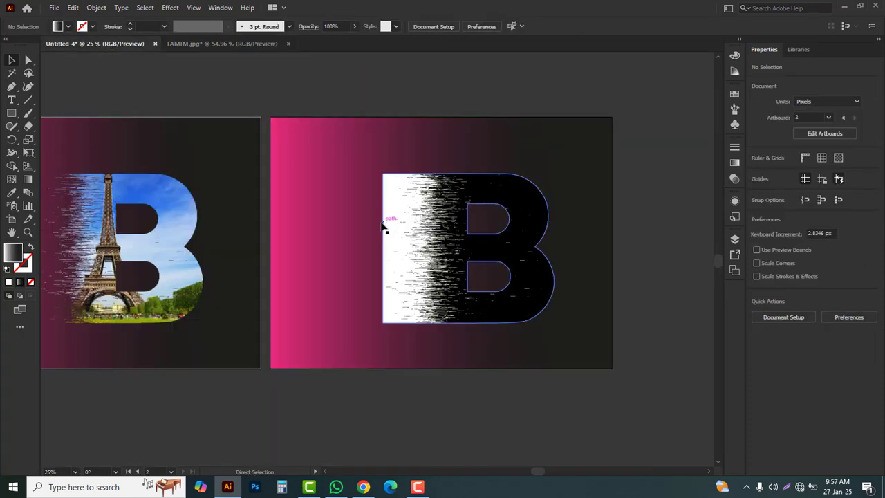
pyautogui.hotkey('ctrl', 'v')
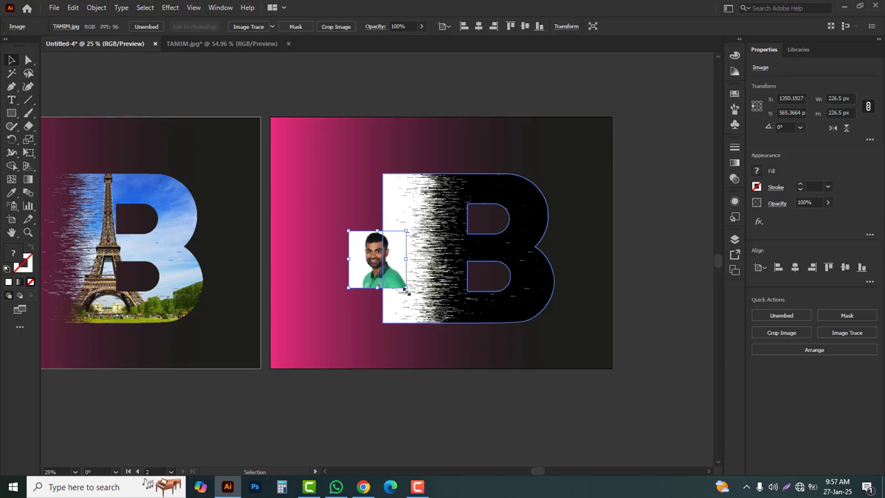
# Enlarge the portrait to about 632 by 632 px and place it over the B's left part, at about X 1246 px, Y 532 px
pyautogui.moveTo(406, 291); pyautogui.dragTo(461, 351)
pyautogui.moveTo(384, 255); pyautogui.dragTo(408, 247)
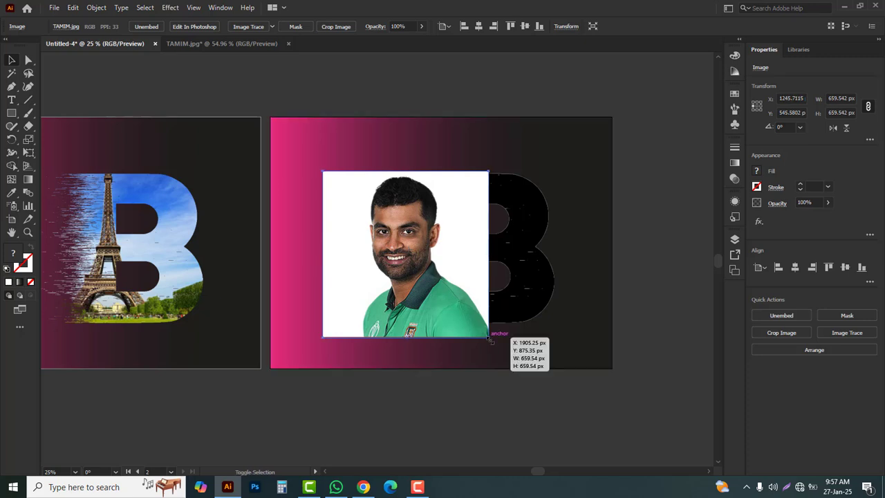
pyautogui.moveTo(489, 338); pyautogui.dragTo(485, 333)
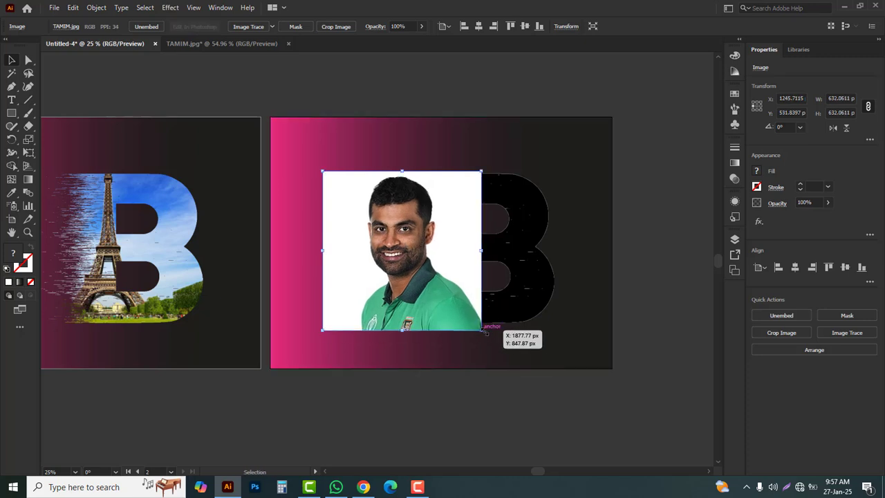
# Bring the streak-dispersed B group on the second artboard to the front, above the portrait
pyautogui.click(530, 280)
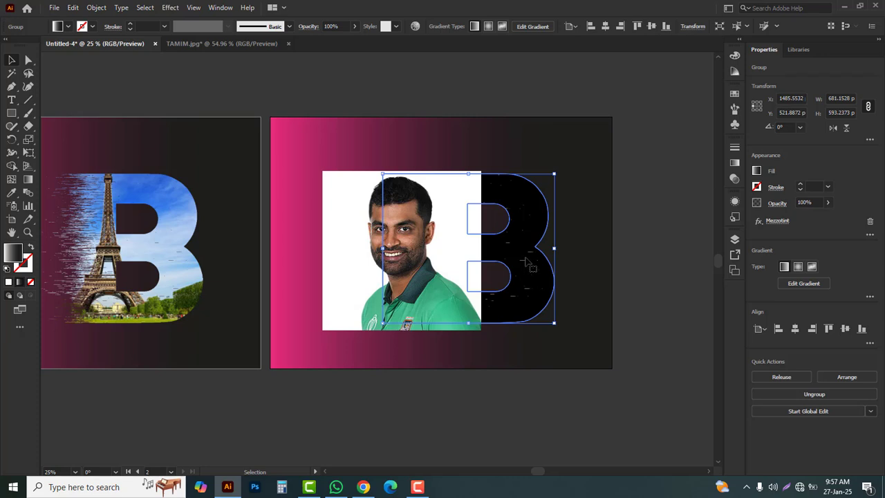
pyautogui.rightClick(527, 261)
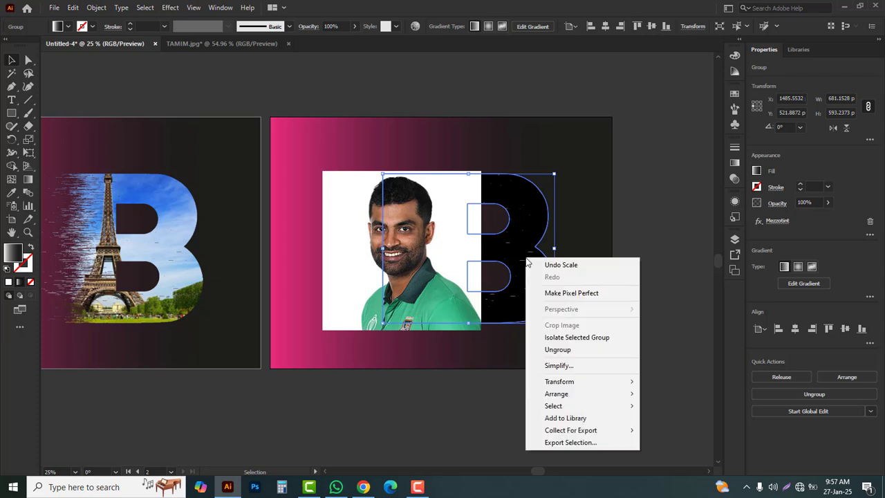
pyautogui.moveTo(559, 394)
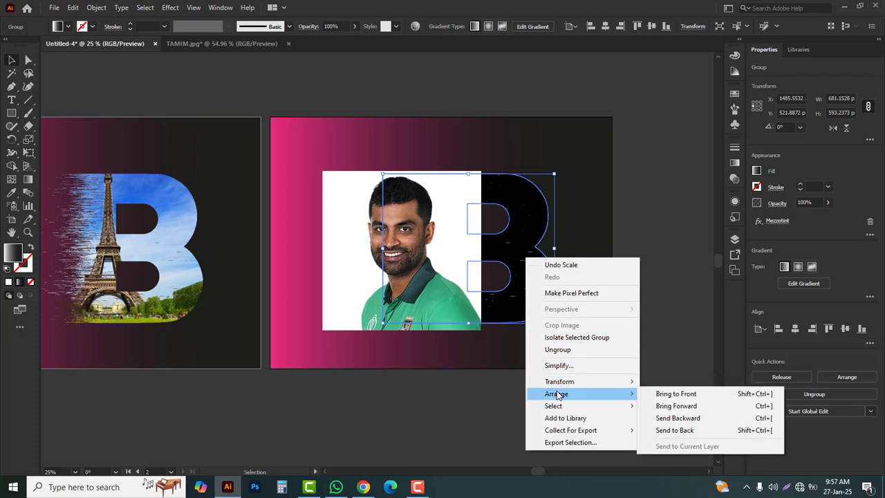
pyautogui.click(683, 393)
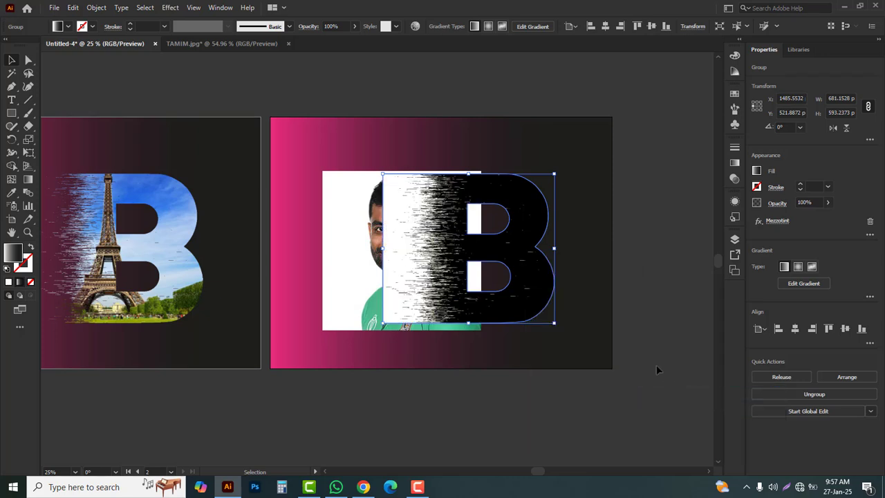
# Shrink the portrait to about 605 by 605 px and move it behind the B's streaks, at about X 1325 px, Y 518 px
pyautogui.click(347, 241)
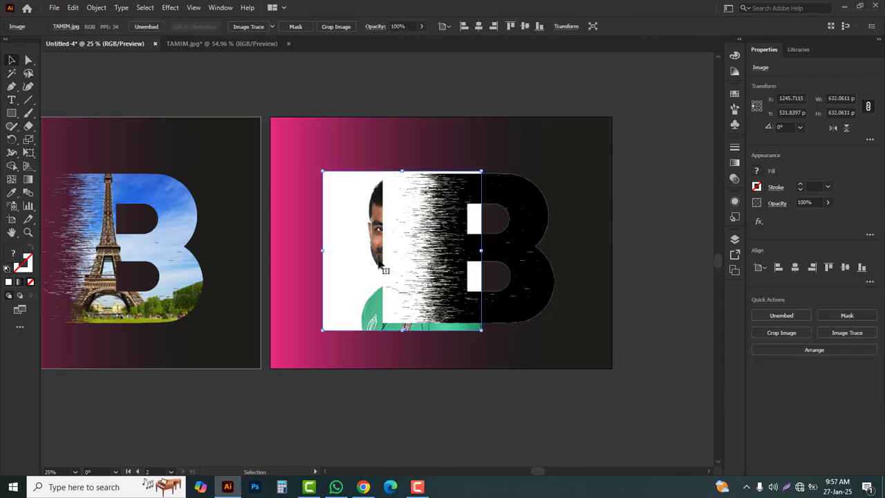
pyautogui.moveTo(482, 329); pyautogui.dragTo(475, 325)
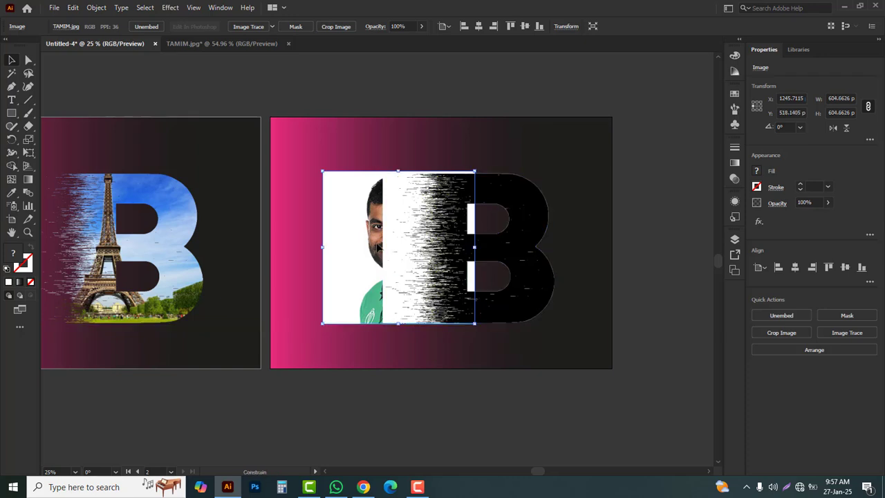
pyautogui.moveTo(374, 250); pyautogui.dragTo(394, 251)
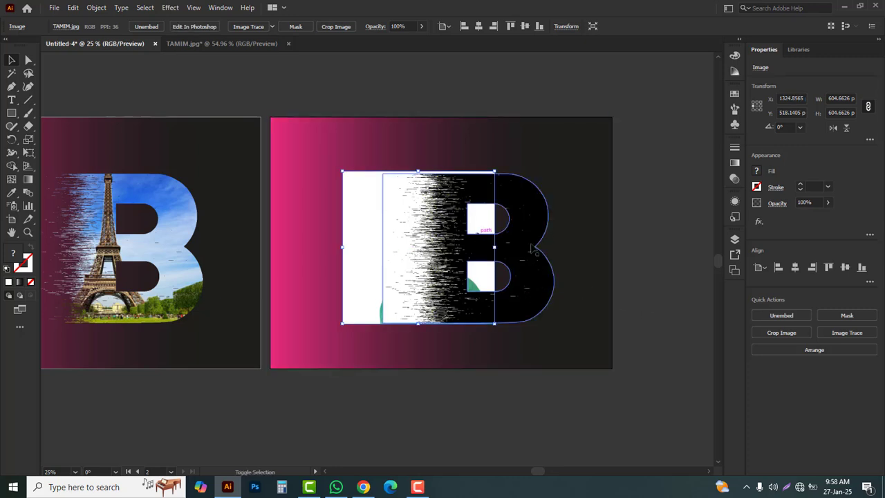
# Make an opacity mask from the portrait and the B group on the second artboard, keeping Clip enabled
pyautogui.keyDown('shift'); pyautogui.click(530, 270); pyautogui.keyUp('shift')
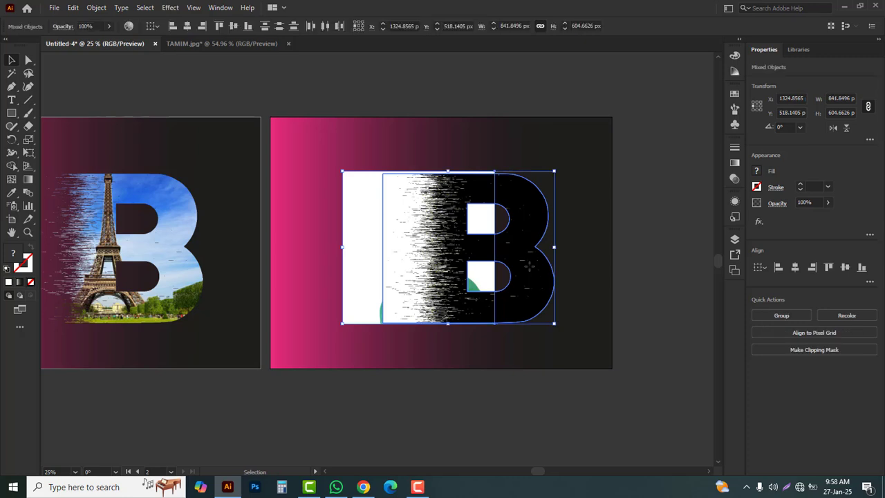
pyautogui.click(777, 203)
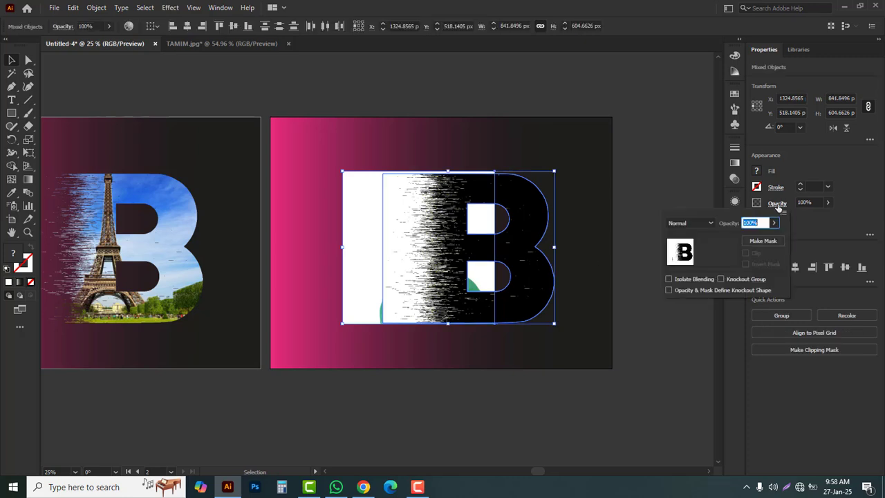
pyautogui.click(762, 240)
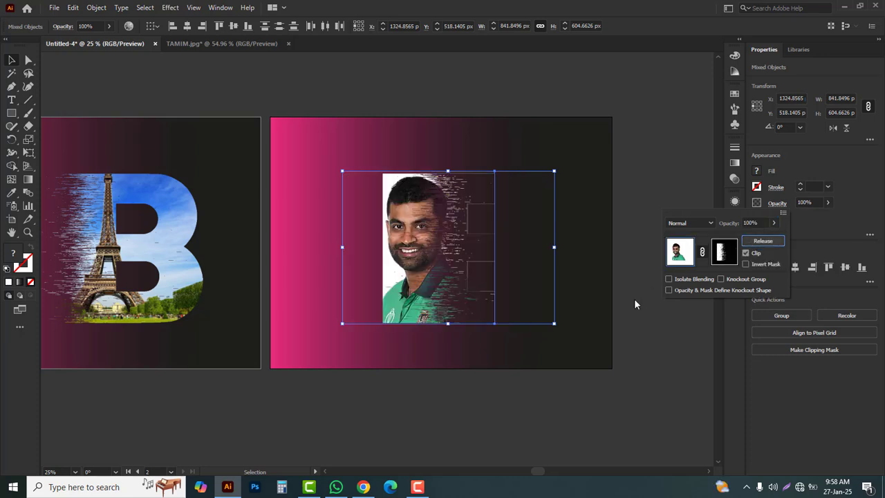
pyautogui.keyDown('ctrl'); pyautogui.keyDown('alt'); pyautogui.click(396, 270); pyautogui.keyUp('alt'); pyautogui.keyUp('ctrl')
pyautogui.click(538, 328)
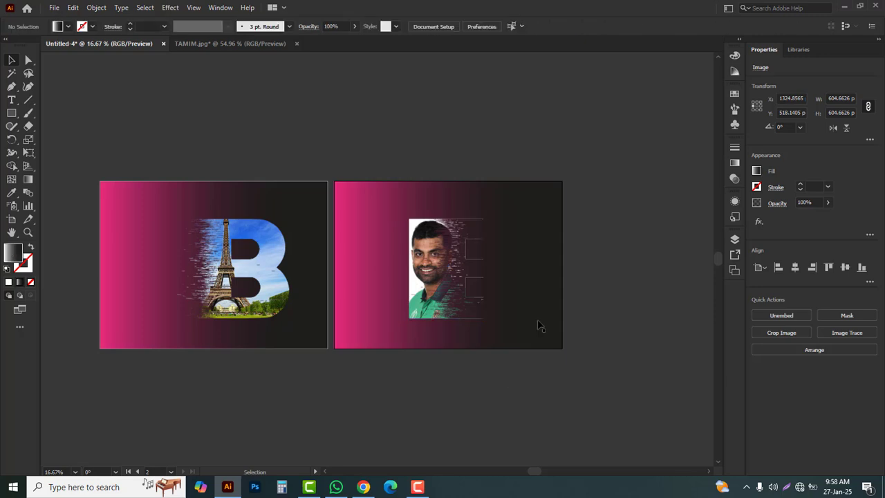
# Delete the gradient background rectangle from the second artboard and move the masked portrait onto the empty canvas beside it
pyautogui.click(538, 309)
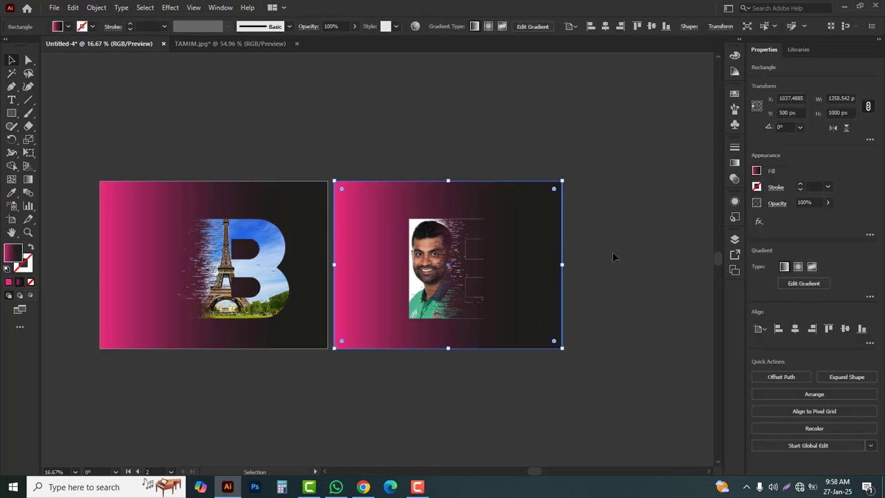
pyautogui.press('Delete')
pyautogui.moveTo(445, 275); pyautogui.dragTo(614, 310)
# Examine the streak dispersion along the masked portrait's edge up close
pyautogui.press('z')
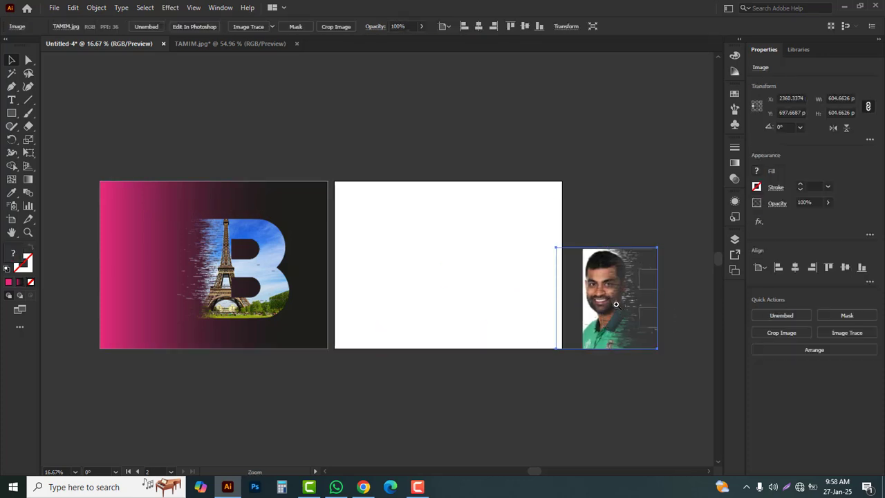
pyautogui.click(626, 297)
pyautogui.click(380, 241)
pyautogui.moveTo(376, 277); pyautogui.dragTo(414, 271)
pyautogui.click(489, 289)
pyautogui.click(548, 275)
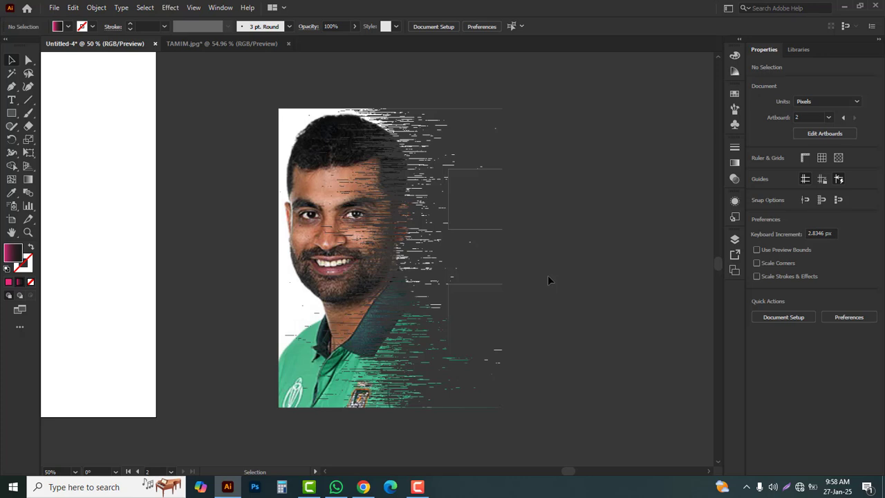
pyautogui.click(405, 274)
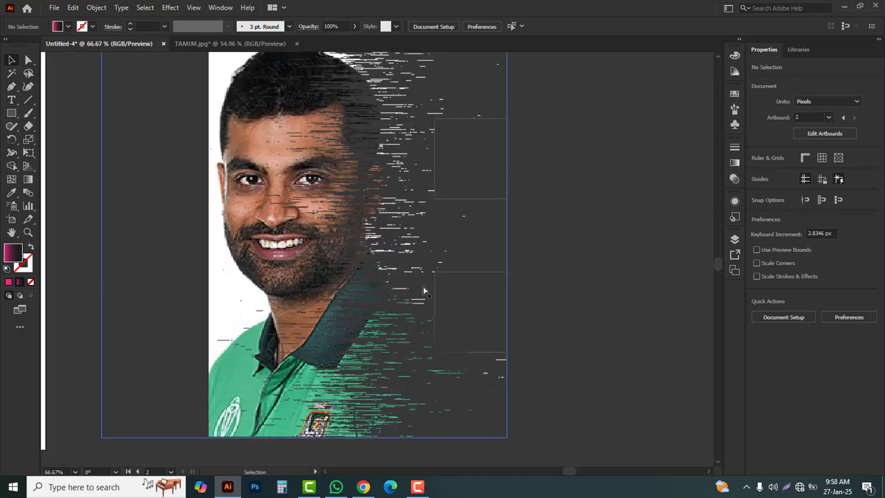
pyautogui.keyDown('alt'); pyautogui.click(387, 283); pyautogui.keyUp('alt')
pyautogui.keyDown('alt'); pyautogui.click(387, 284); pyautogui.keyUp('alt')
pyautogui.keyDown('alt'); pyautogui.click(334, 284); pyautogui.keyUp('alt')
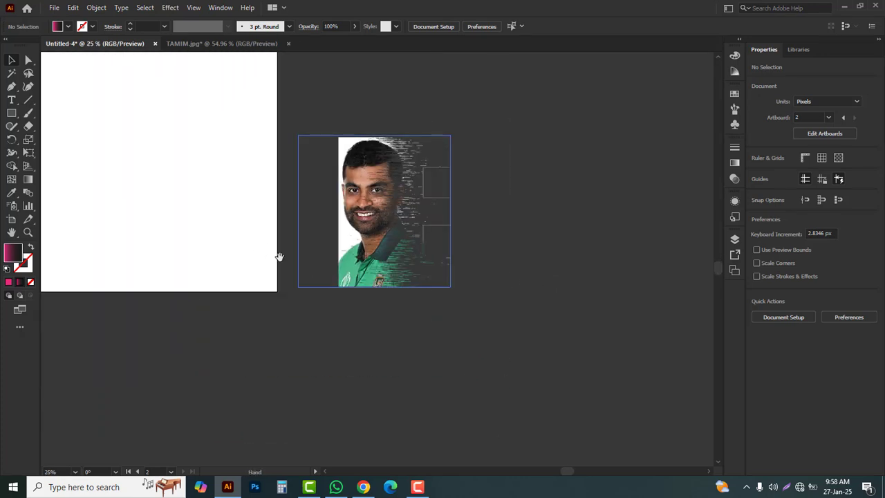
# Move the masked portrait back onto the white second artboard and enlarge it proportionally to nearly the artboard's full height
pyautogui.moveTo(279, 255); pyautogui.dragTo(571, 347)
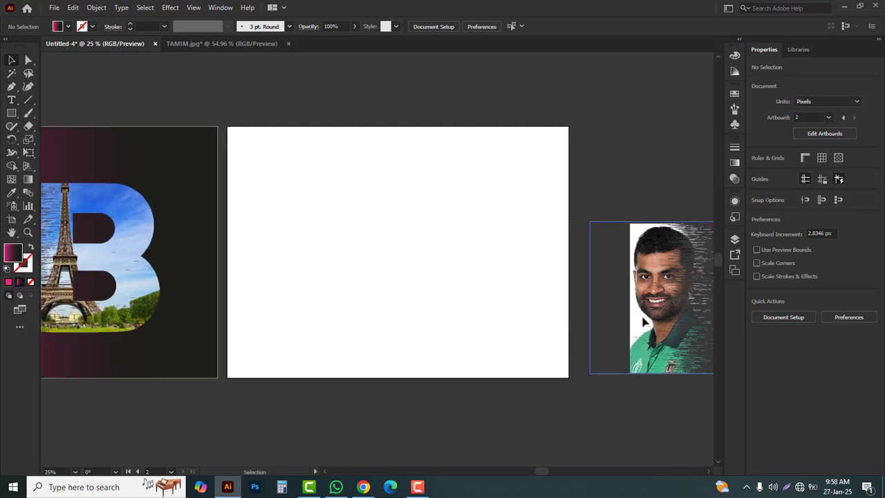
pyautogui.moveTo(643, 321); pyautogui.dragTo(348, 287)
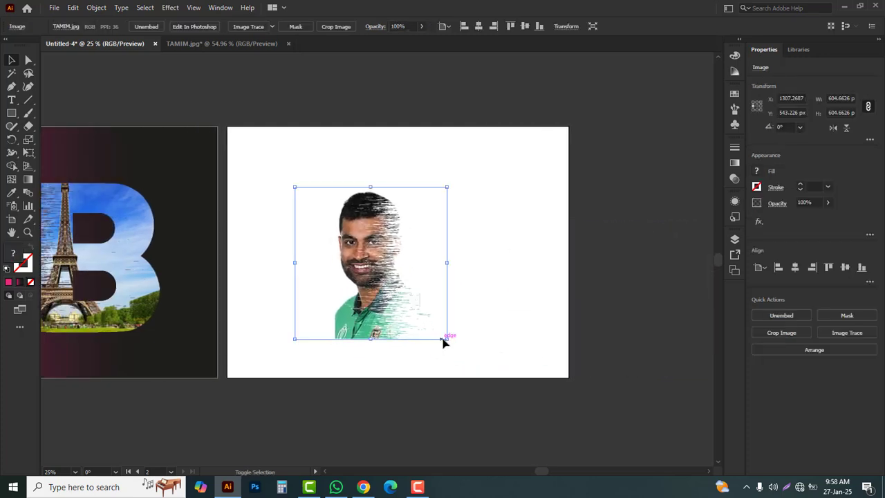
pyautogui.moveTo(443, 342); pyautogui.dragTo(491, 381)
pyautogui.moveTo(379, 317); pyautogui.dragTo(378, 308)
pyautogui.click(345, 402)
pyautogui.moveTo(345, 403); pyautogui.dragTo(473, 429)
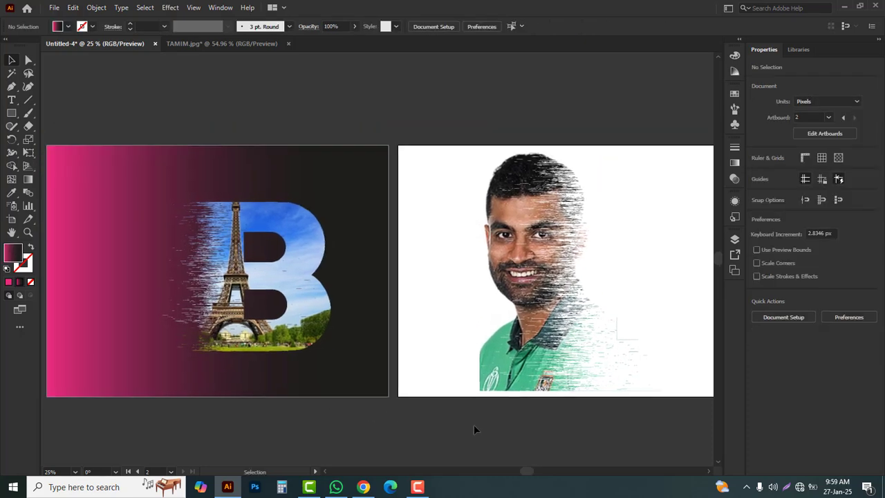